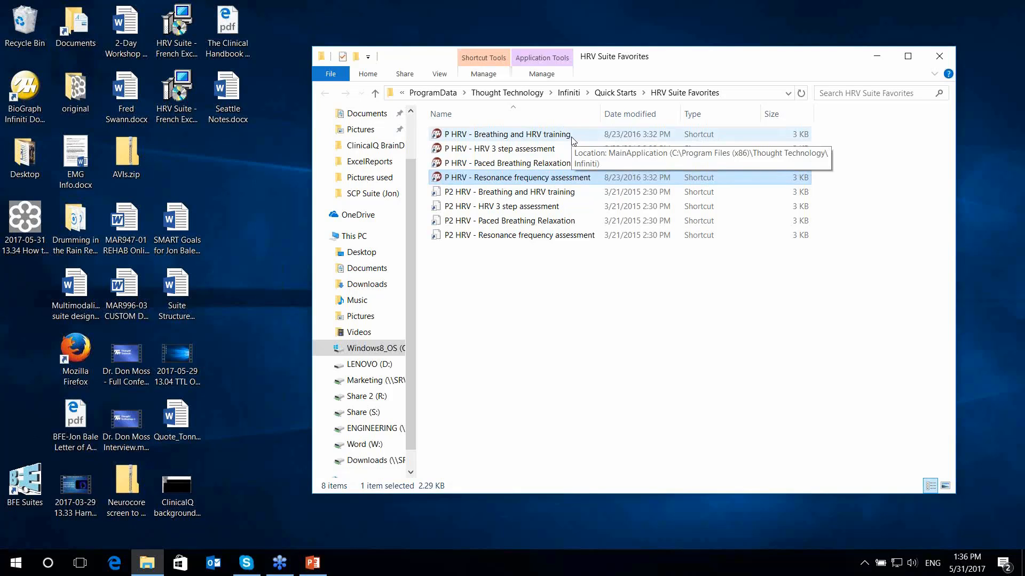
# Launch the P HRV - Breathing and HRV training shortcut, decline the client selection, and look over the Quick Start favorites without starting one.
pyautogui.doubleClick(534, 134)
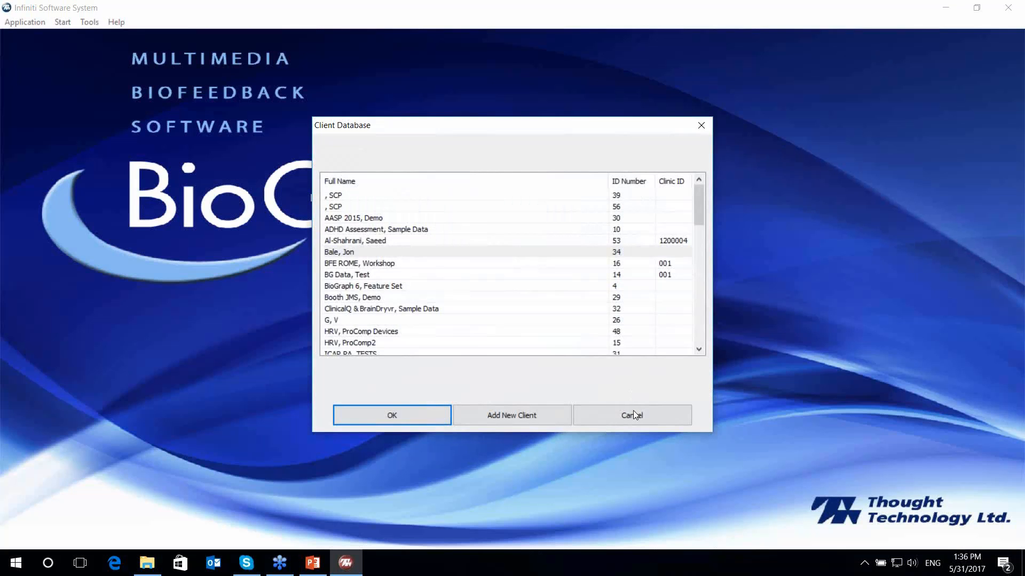
pyautogui.click(633, 415)
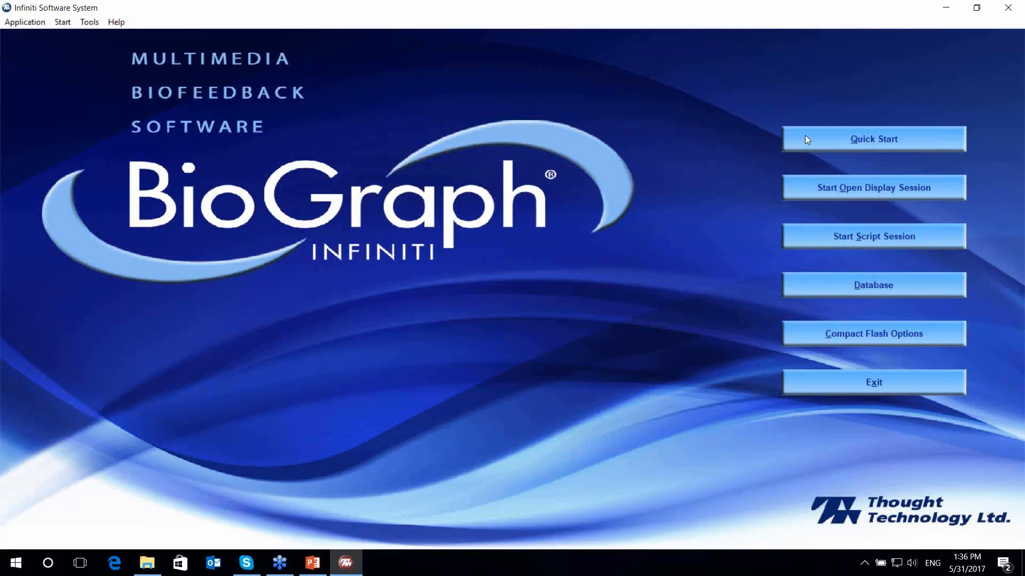
pyautogui.click(826, 141)
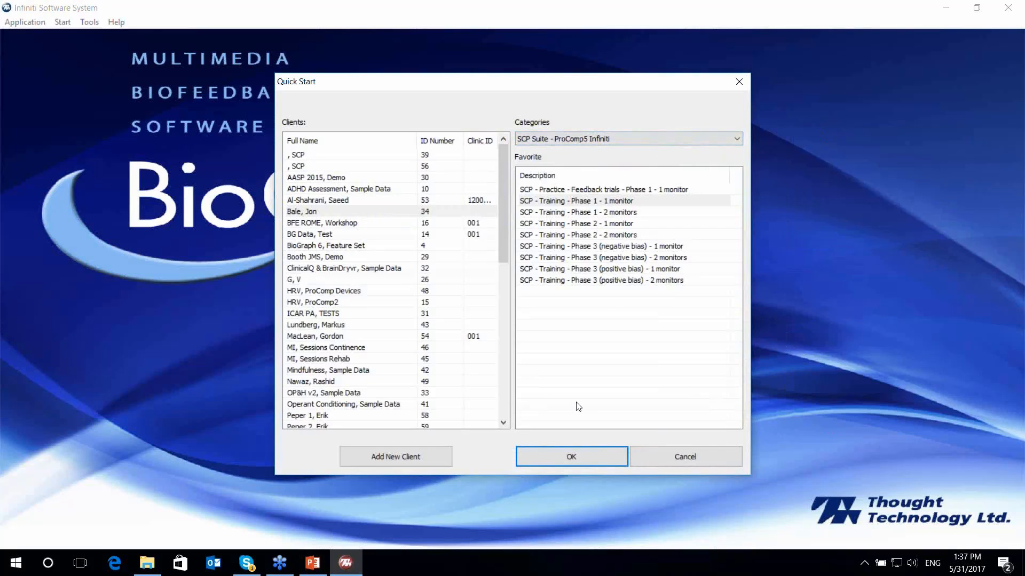
pyautogui.click(676, 457)
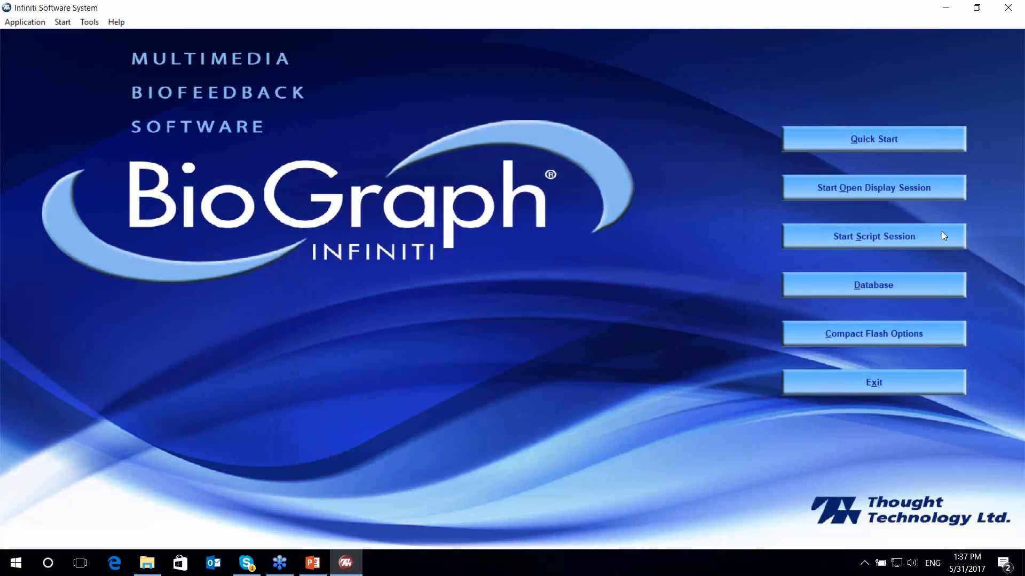
# Define a new open display session for an existing client and filter the channel sets to Heart Rate Variability.
pyautogui.click(868, 193)
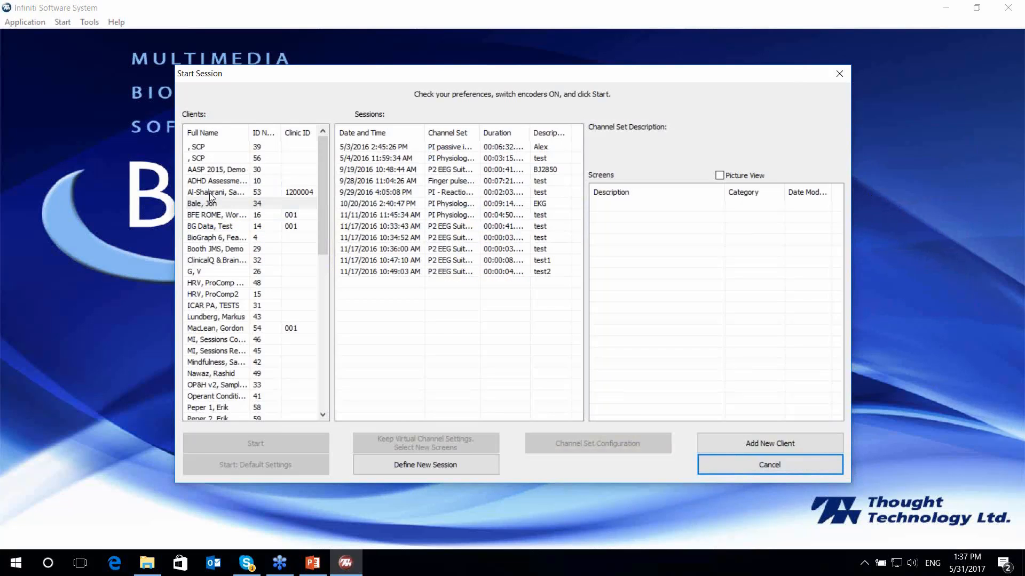
pyautogui.click(209, 193)
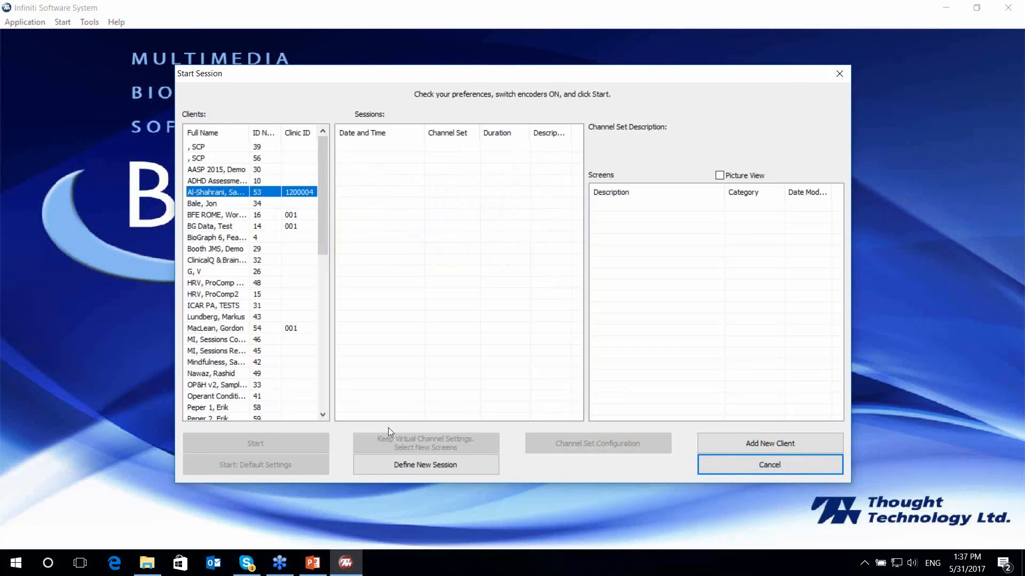
pyautogui.click(403, 464)
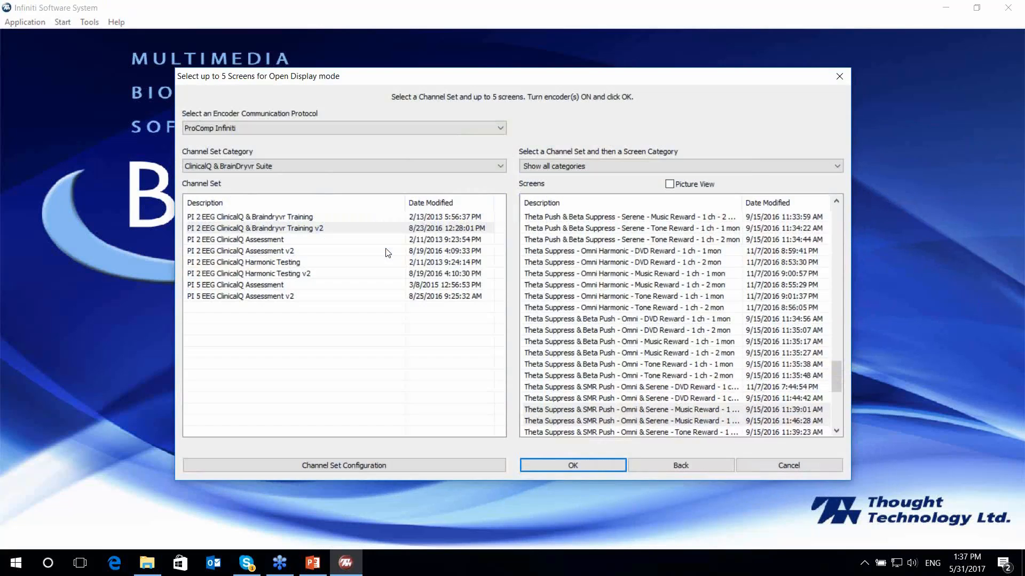
pyautogui.click(263, 262)
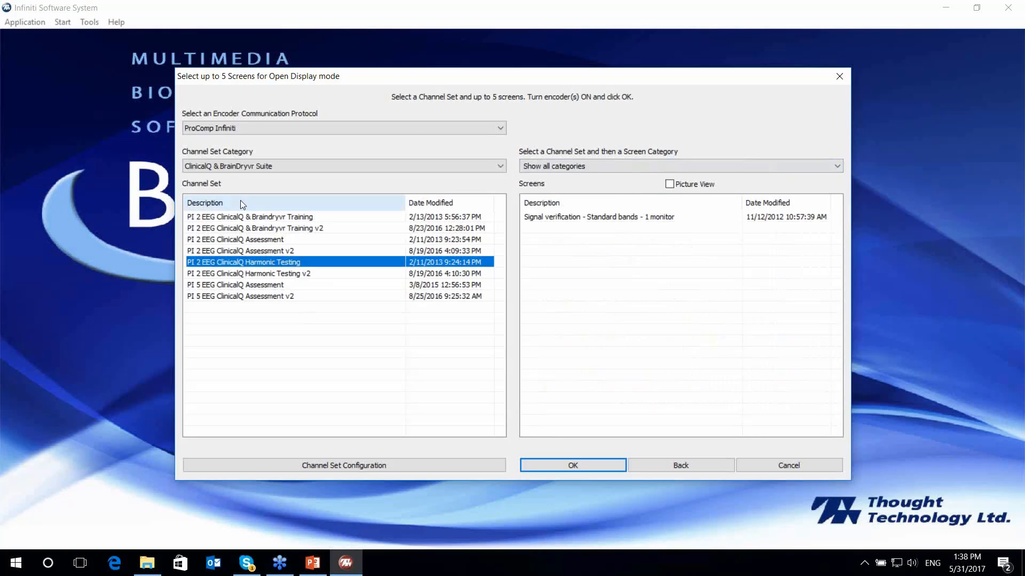
pyautogui.click(248, 166)
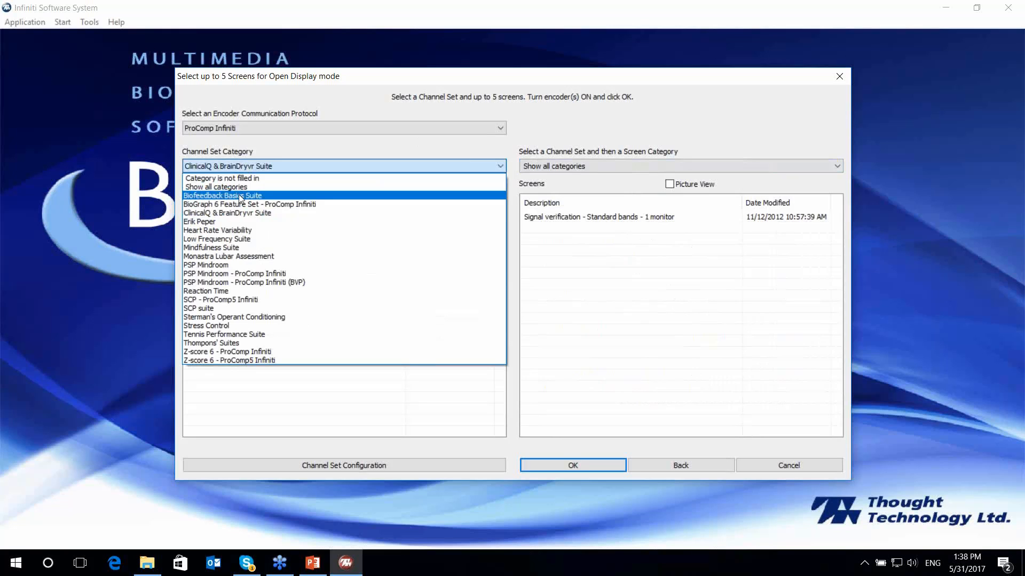
pyautogui.click(240, 230)
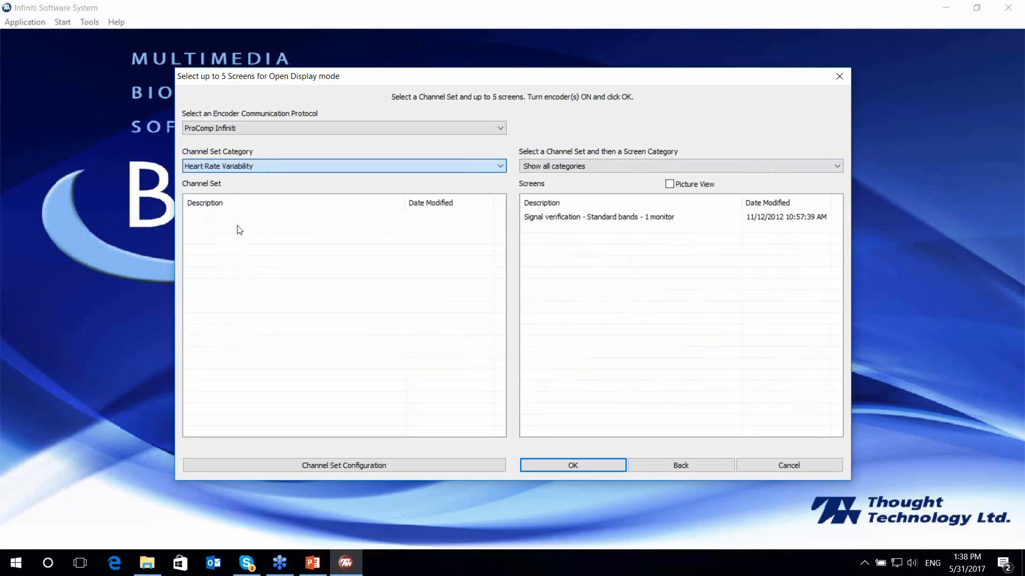
# Choose the Finger pulse and respiration channel set with Training 01 - Breathing Slowly, preview the screens as pictures, and cancel the session setup.
pyautogui.click(268, 229)
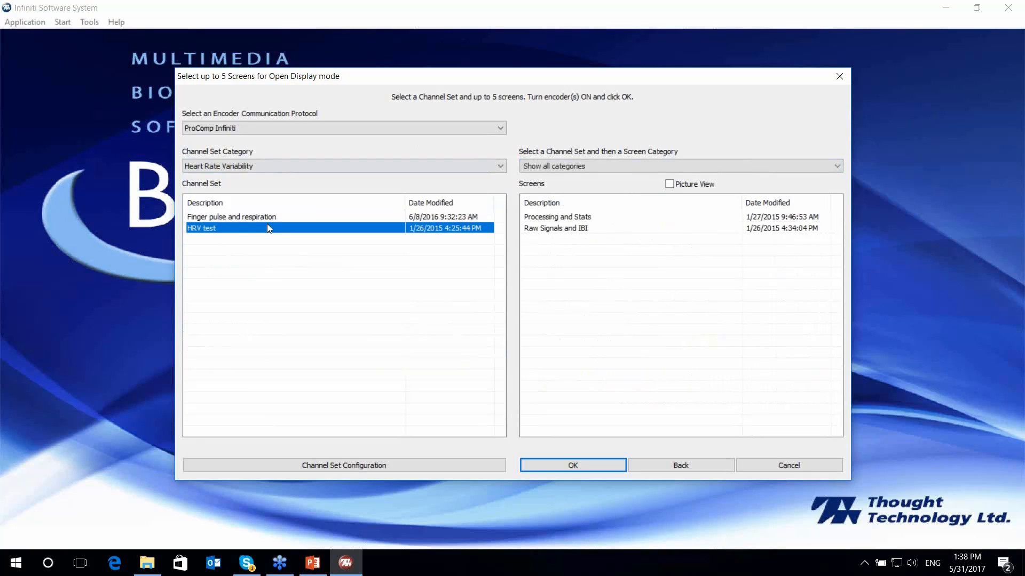
pyautogui.click(266, 217)
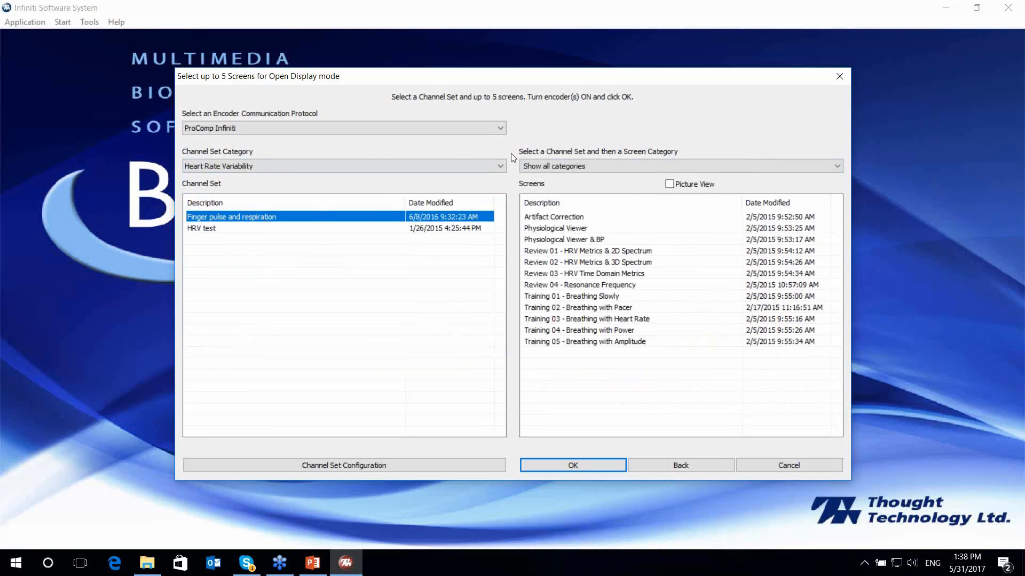
pyautogui.click(571, 297)
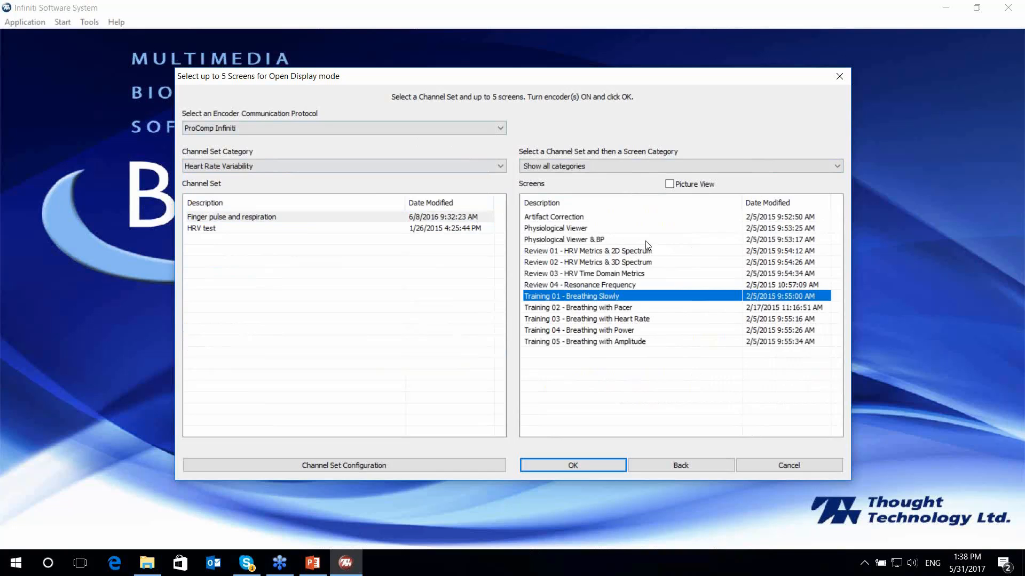
pyautogui.click(669, 184)
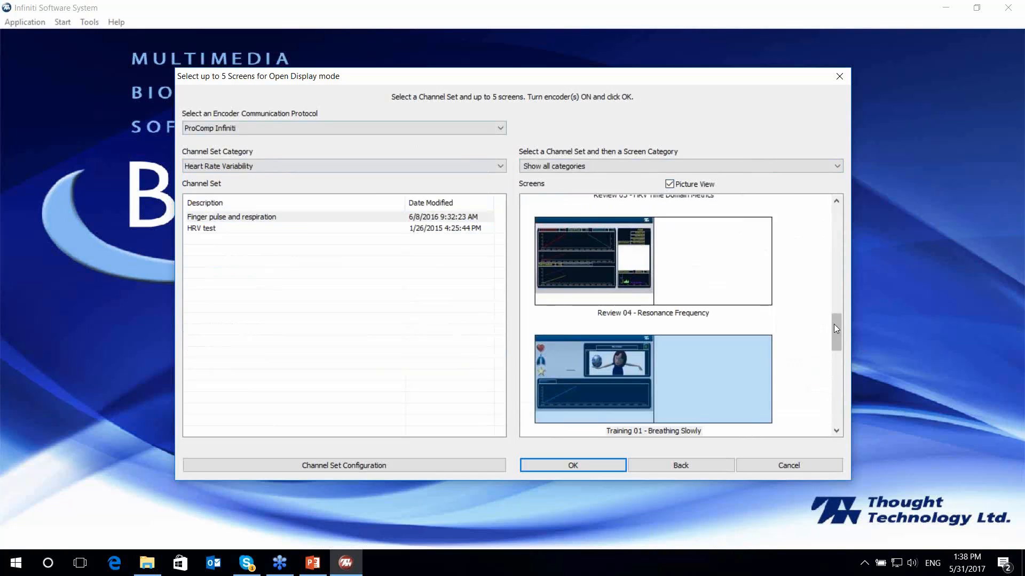
pyautogui.moveTo(834, 325); pyautogui.dragTo(840, 352)
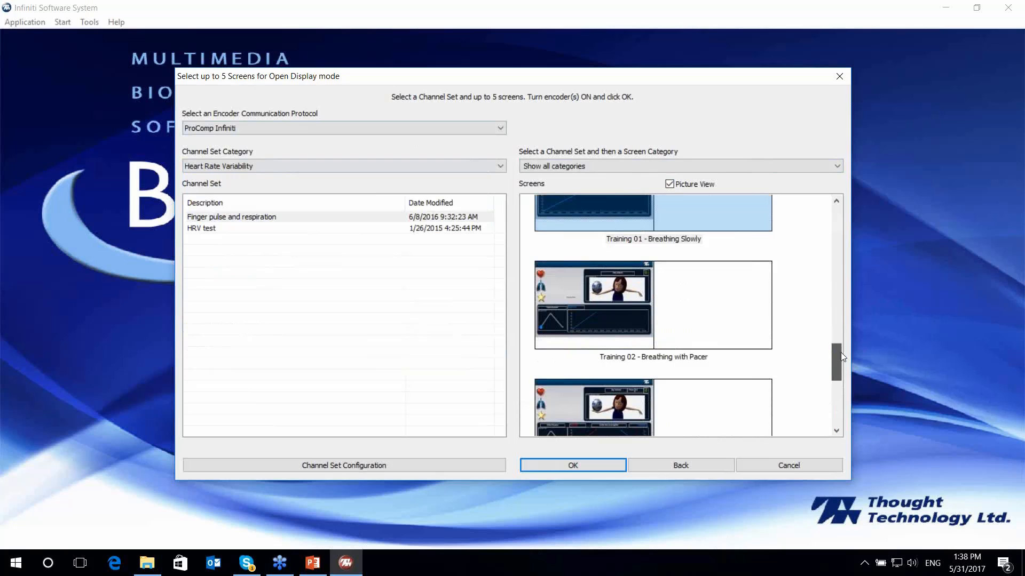
pyautogui.click(801, 464)
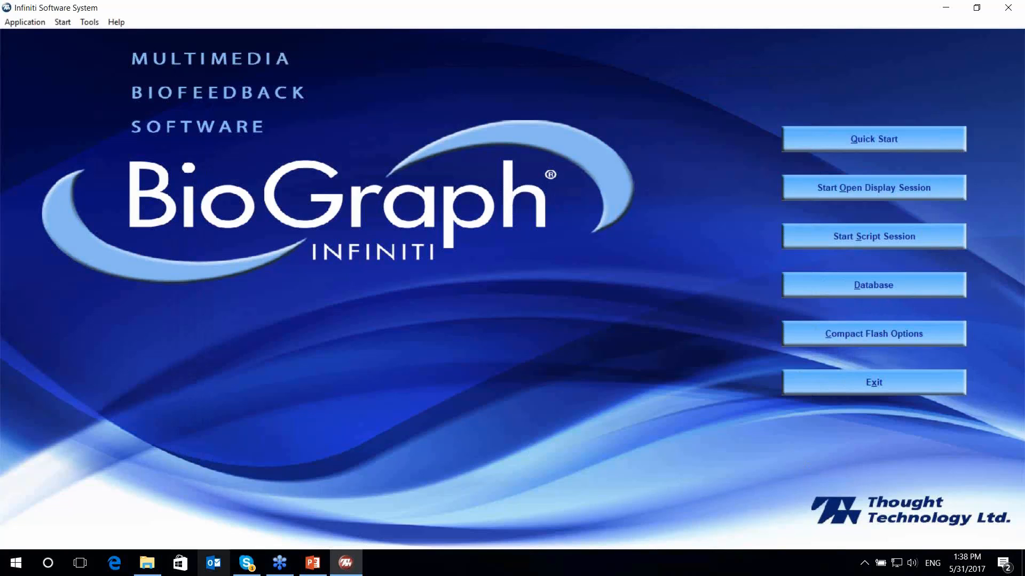
pyautogui.click(1015, 22)
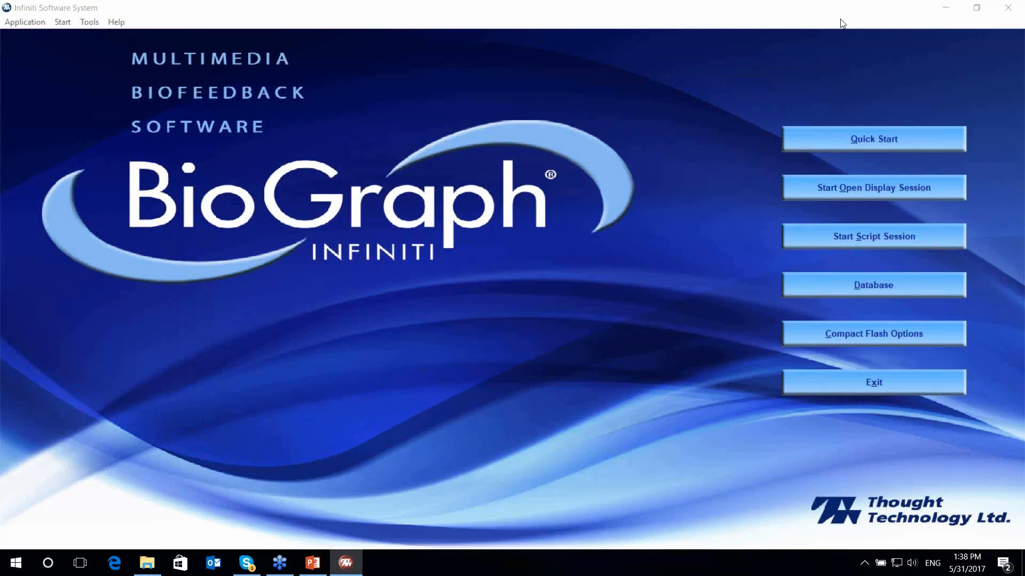
pyautogui.click(728, 40)
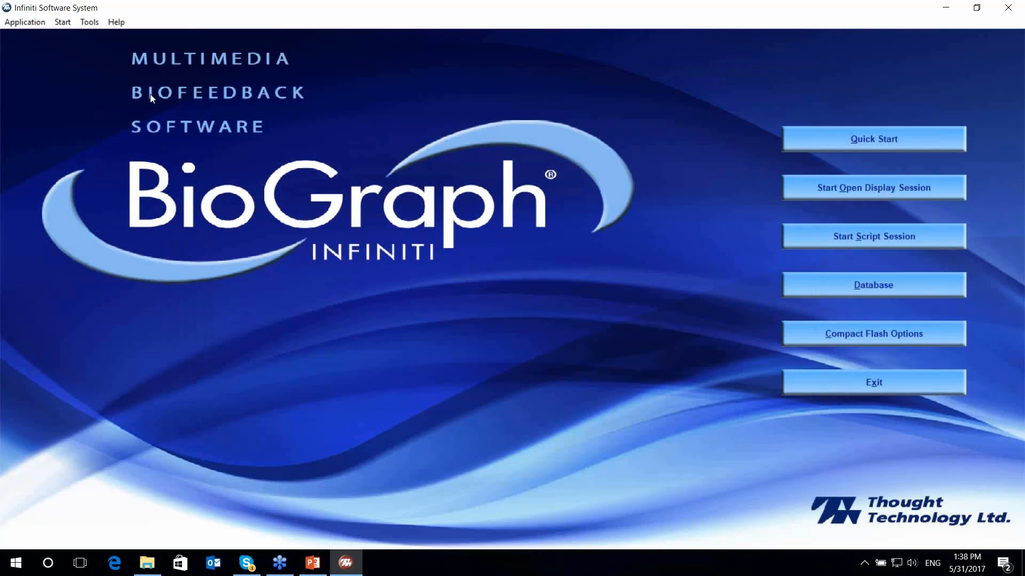
# Open the Favorites Editor, browse the favorites of all categories, and select the second 2 EEG Beta SMR Training entry.
pyautogui.click(89, 22)
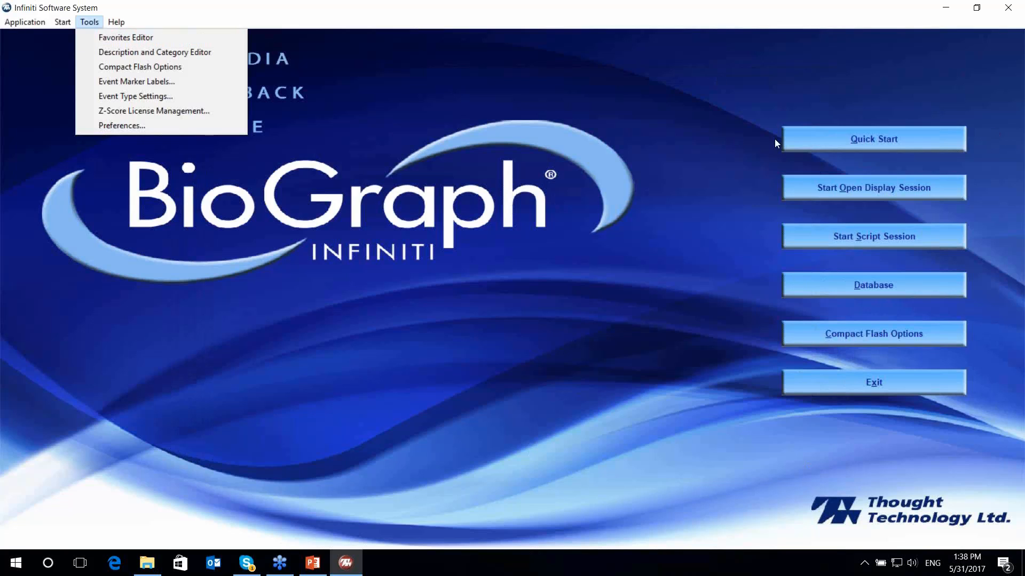
pyautogui.click(113, 37)
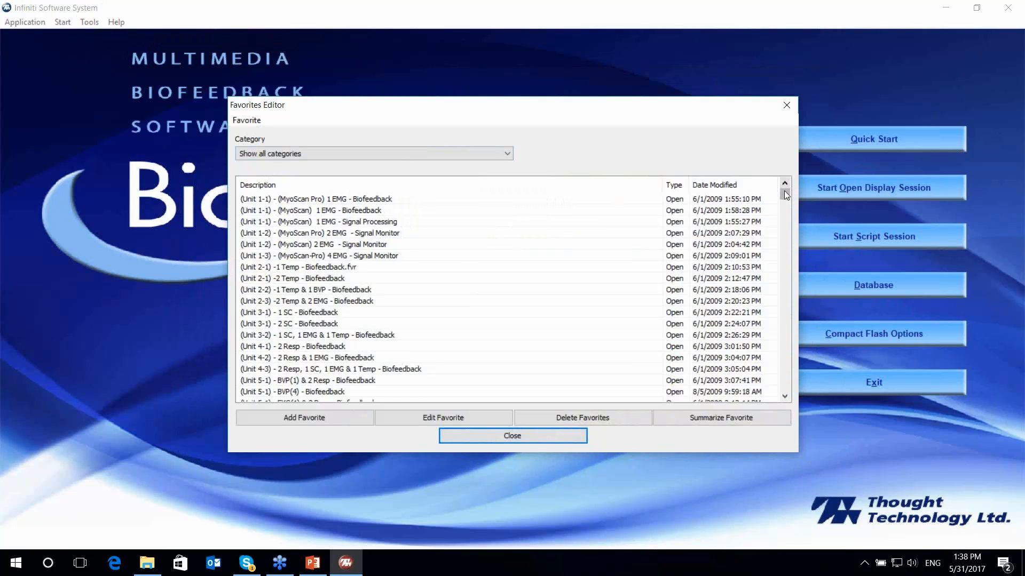
pyautogui.moveTo(784, 193); pyautogui.dragTo(782, 425)
pyautogui.moveTo(776, 390); pyautogui.dragTo(765, 217)
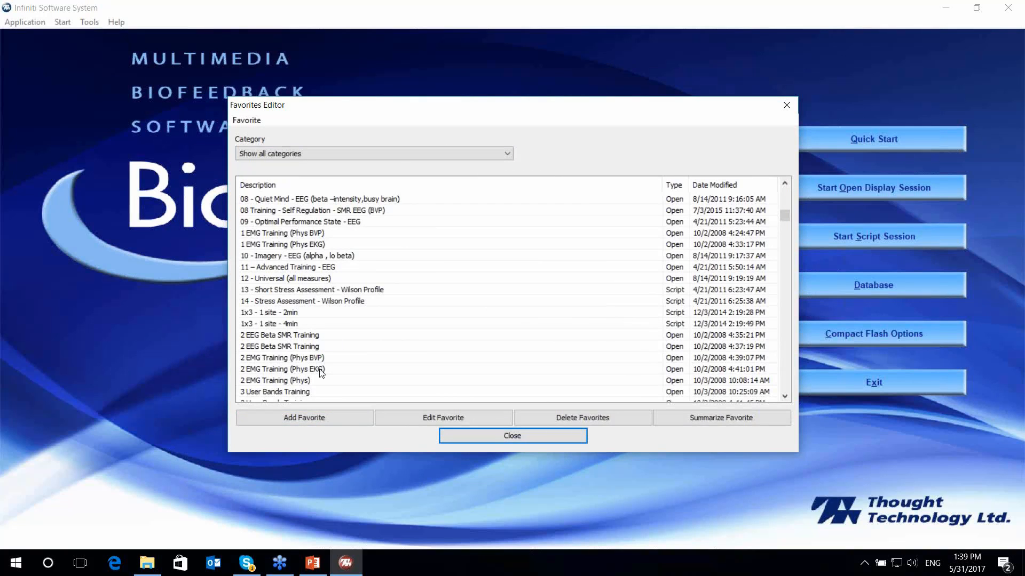
pyautogui.click(302, 347)
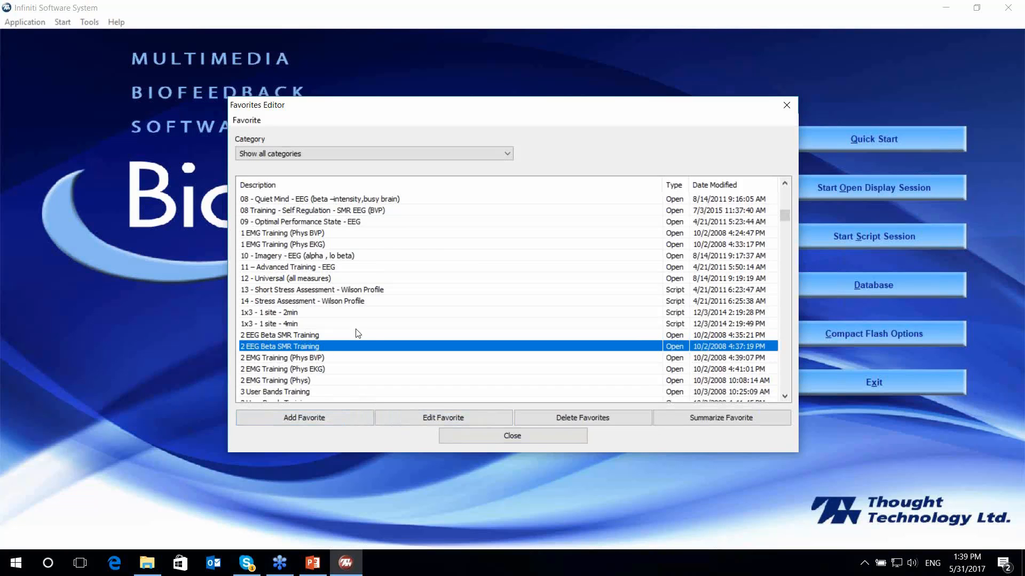
# Add a new Open Display Session favorite that uses the ProComp Infiniti encoder protocol.
pyautogui.click(339, 417)
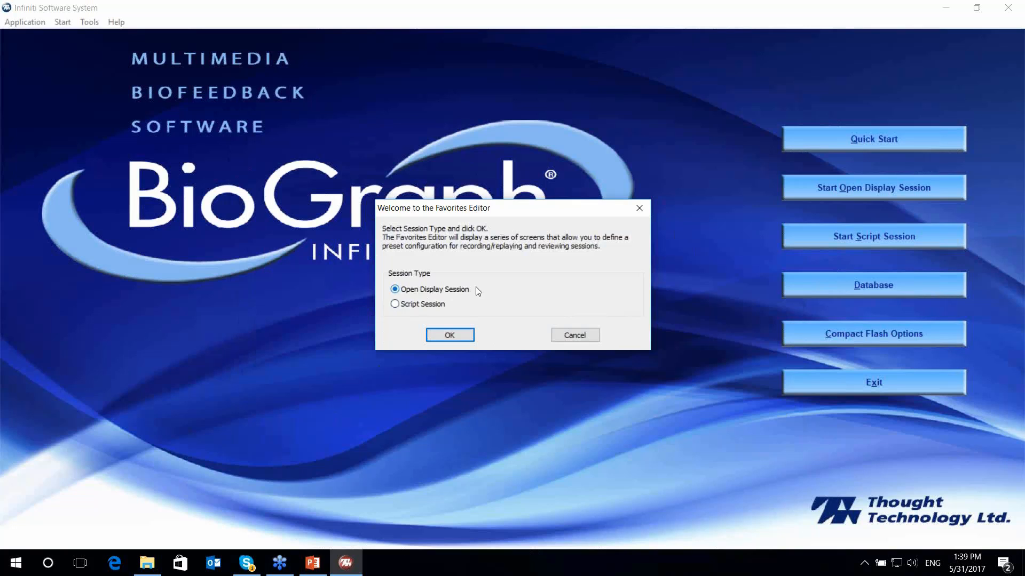
pyautogui.click(462, 338)
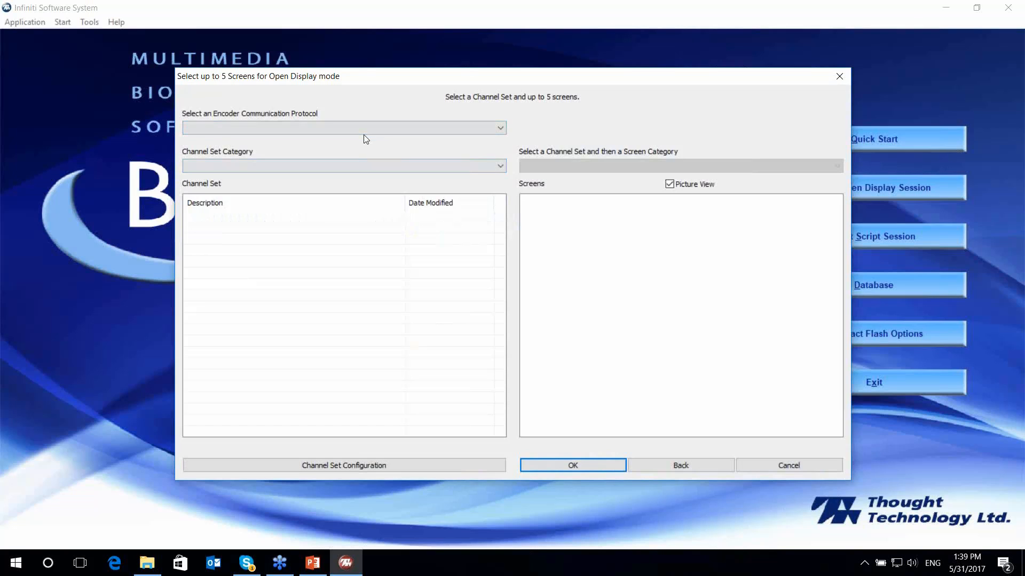
pyautogui.click(358, 131)
pyautogui.click(302, 147)
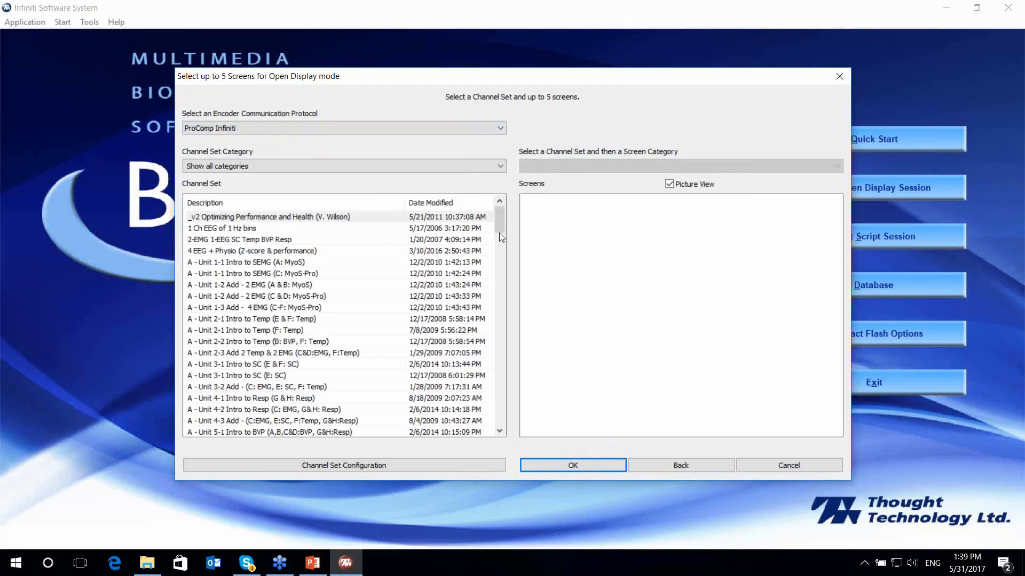
# Choose the PI EEG Suite 1 EEG channel set and show its screens as a text list instead of pictures.
pyautogui.moveTo(496, 214); pyautogui.dragTo(511, 360)
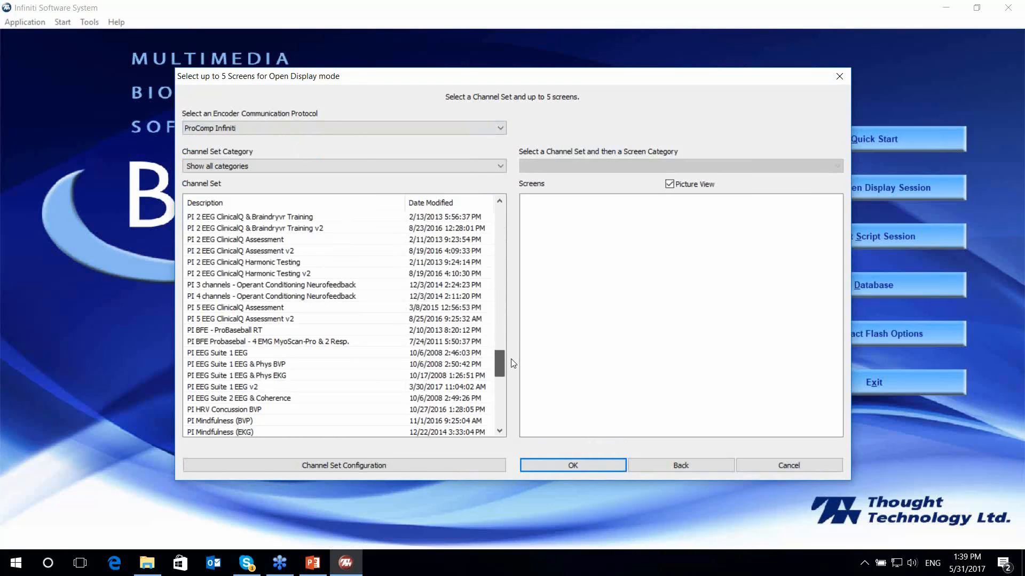
pyautogui.click(250, 354)
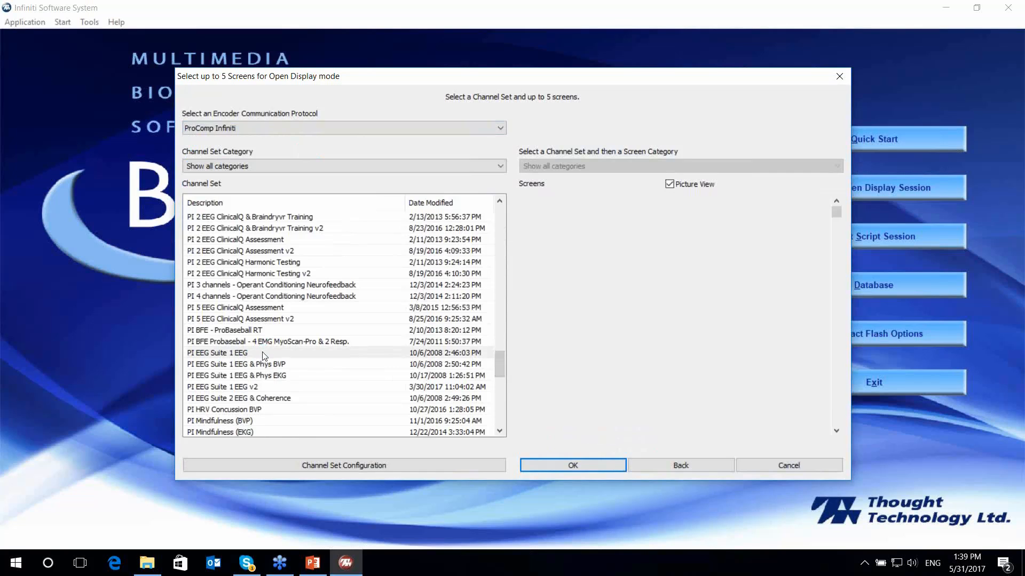
pyautogui.moveTo(837, 207); pyautogui.dragTo(841, 342)
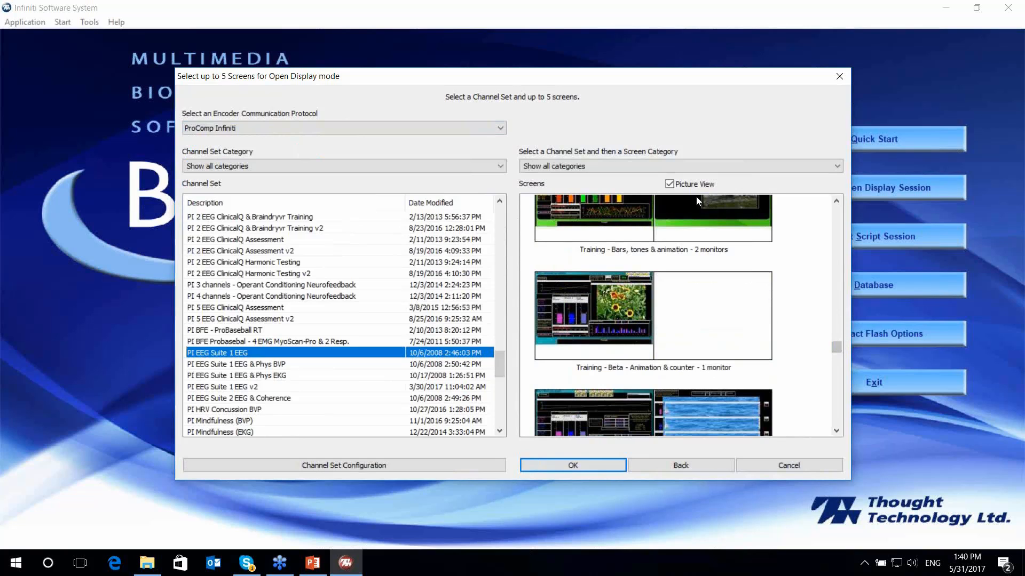
pyautogui.click(670, 184)
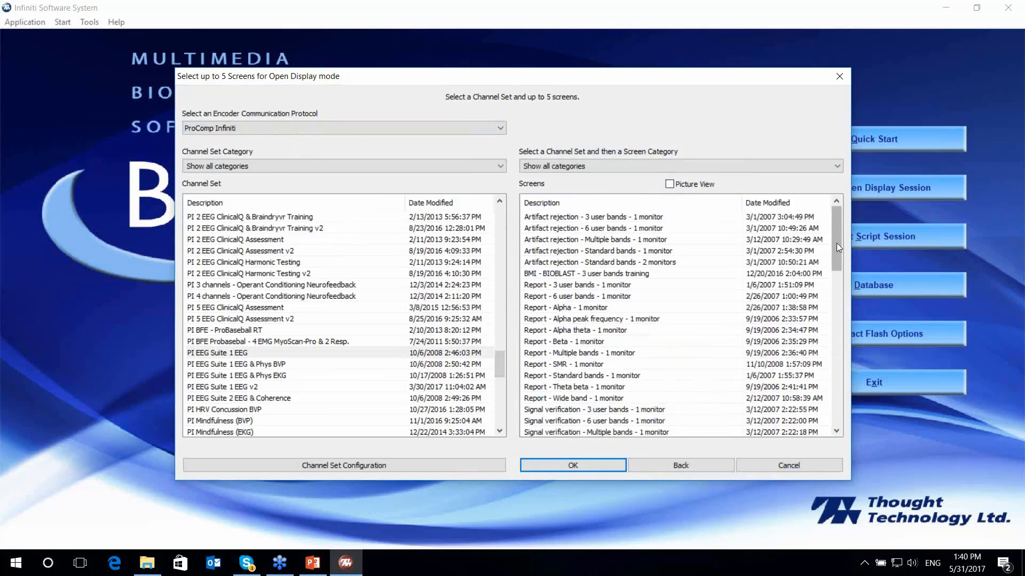
# Select the 1 monitor screens Training - Alpha peak frequency and Training - Beta - DVD & counter for the favorite.
pyautogui.moveTo(836, 246); pyautogui.dragTo(836, 310)
pyautogui.click(585, 274)
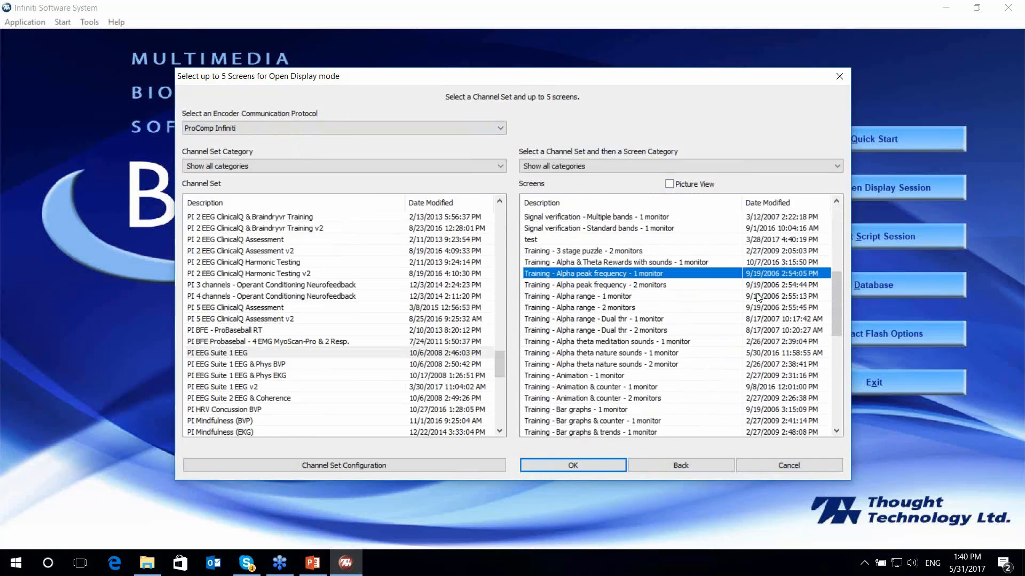
pyautogui.moveTo(838, 302); pyautogui.dragTo(836, 338)
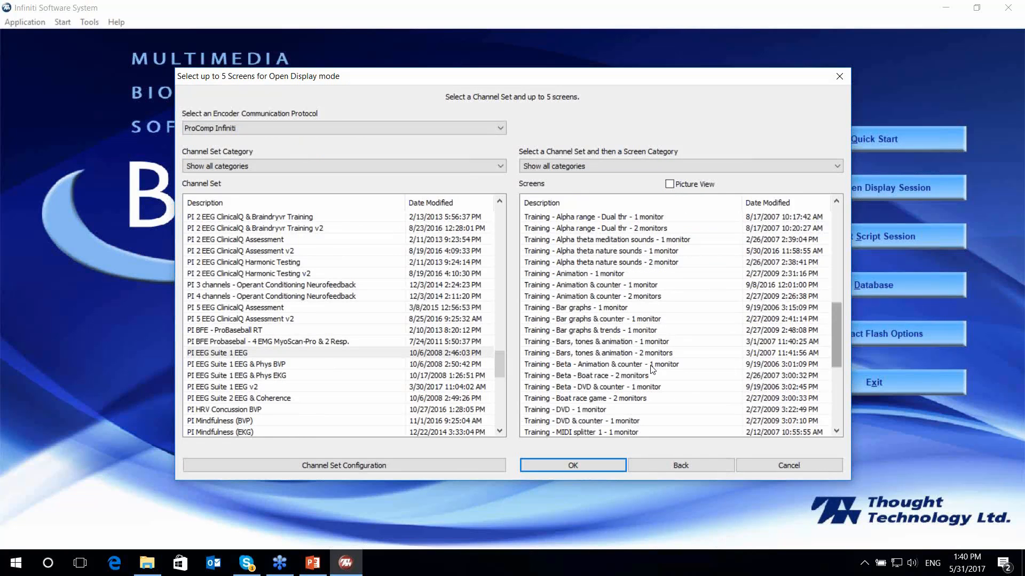
pyautogui.click(585, 388)
# Add the 1 monitor screens Training - SMR - Animation & counter and Training - Theta beta, plus Zukor 3 user bands - Neurofeedback Training, to the selection.
pyautogui.moveTo(838, 331); pyautogui.dragTo(838, 380)
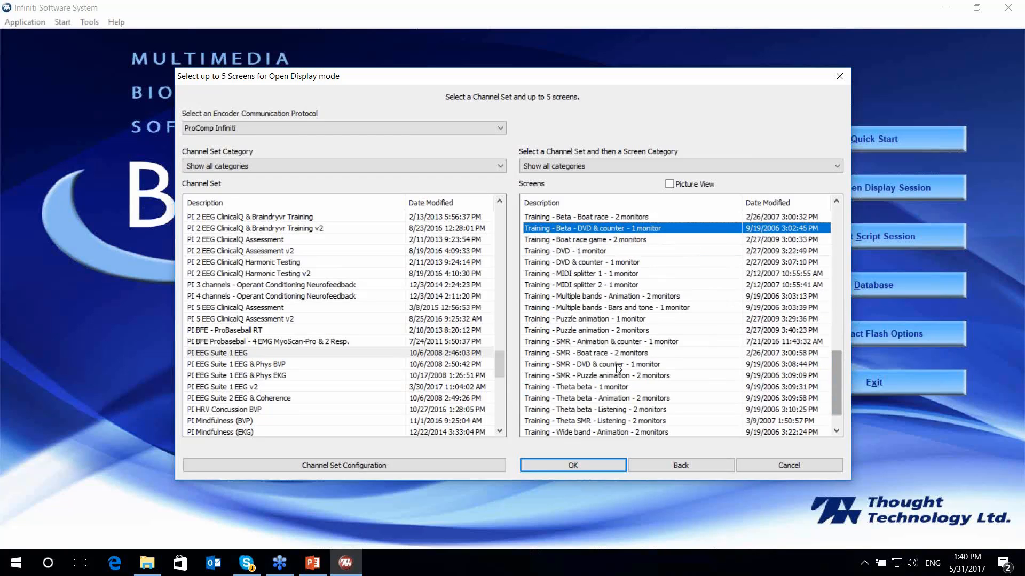
pyautogui.click(574, 345)
pyautogui.moveTo(837, 363); pyautogui.dragTo(839, 382)
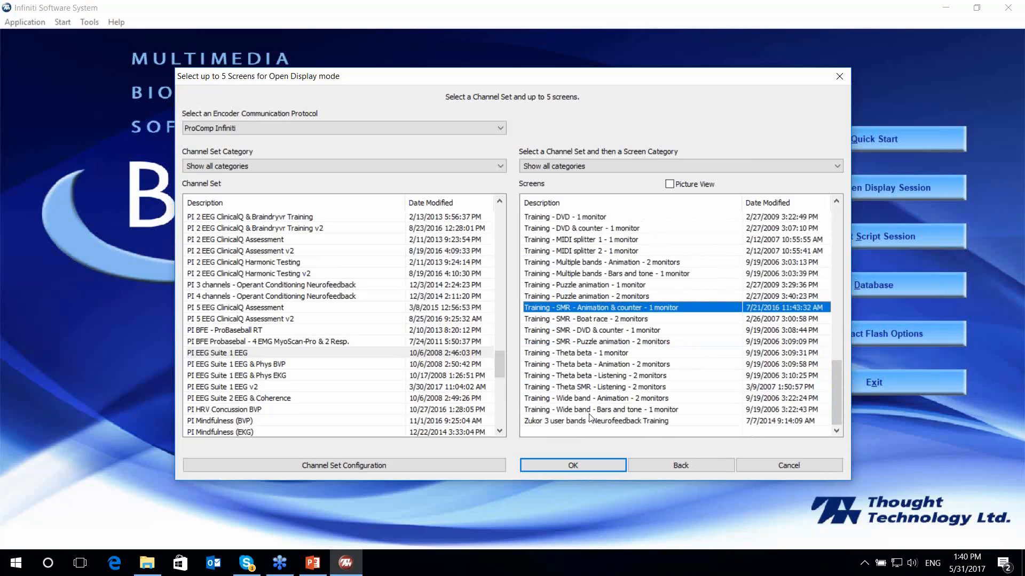
pyautogui.keyDown('ctrl'); pyautogui.click(591, 354); pyautogui.keyUp('ctrl')
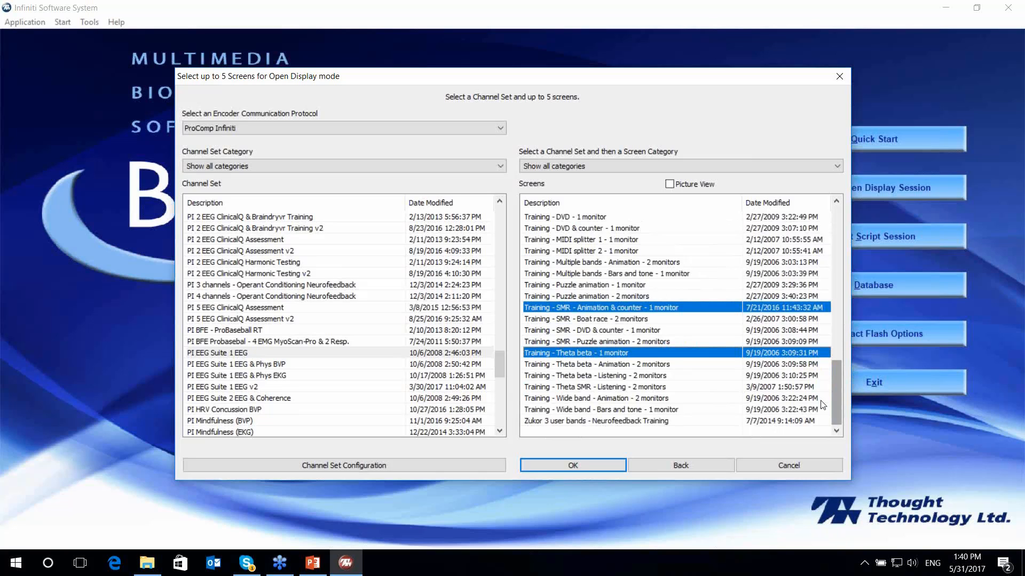
pyautogui.keyDown('ctrl'); pyautogui.click(579, 421); pyautogui.keyUp('ctrl')
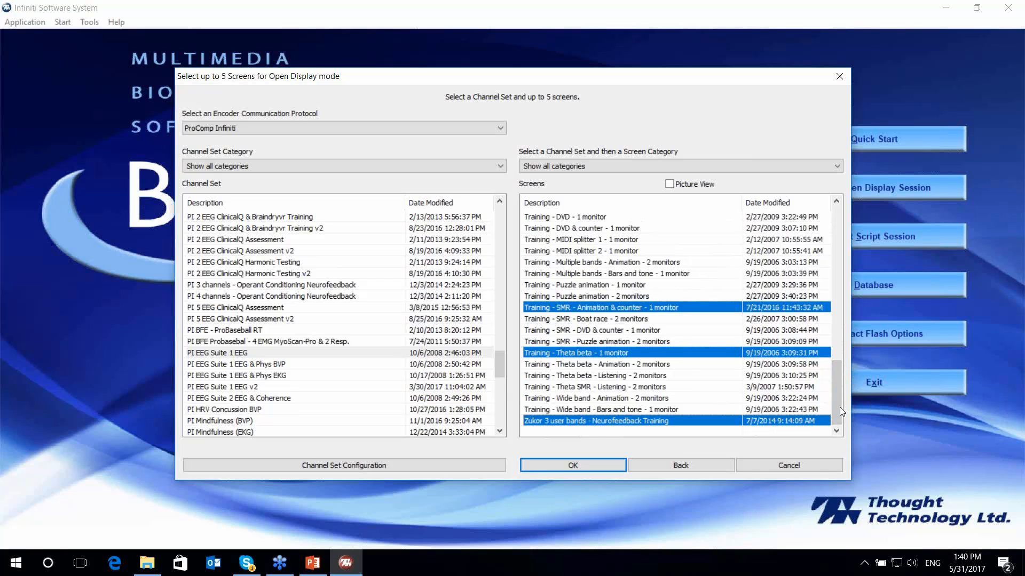
# Accept the five selected training screens for the favorite and keep their listed button order.
pyautogui.moveTo(833, 408)
pyautogui.mouseDown()
pyautogui.moveTo(837, 255)
pyautogui.moveTo(848, 418)
pyautogui.mouseUp()
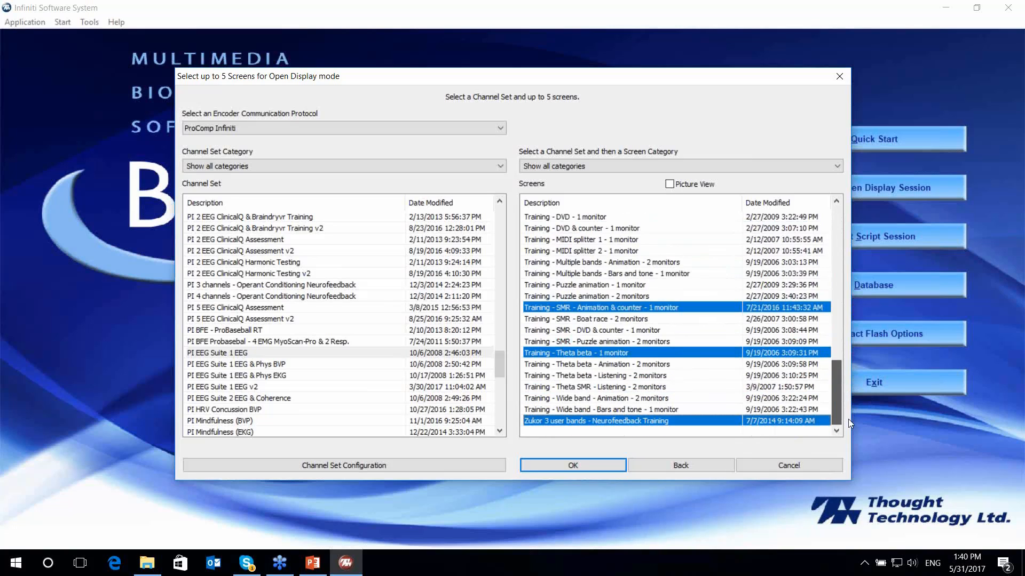
pyautogui.click(561, 466)
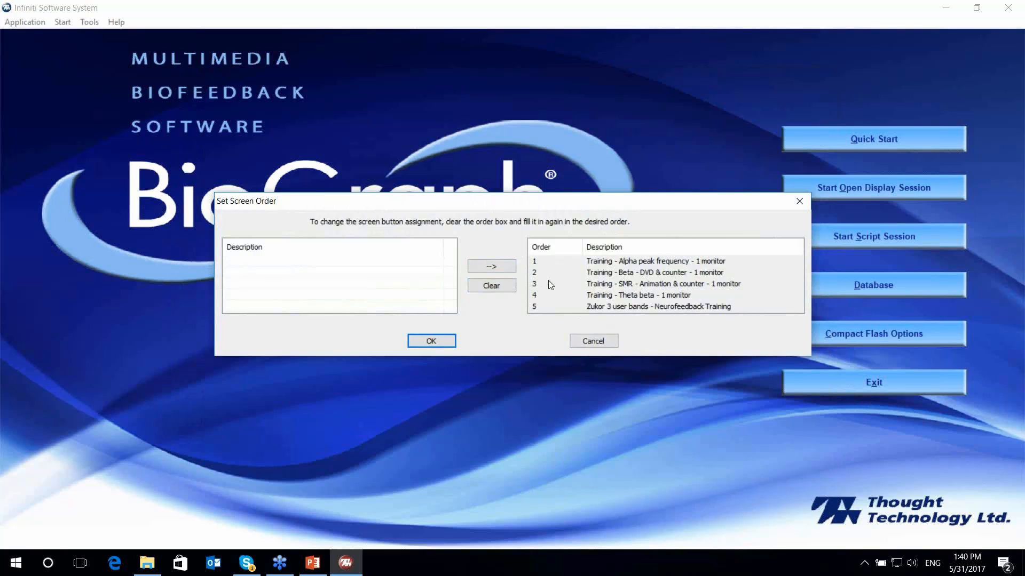
pyautogui.click(443, 344)
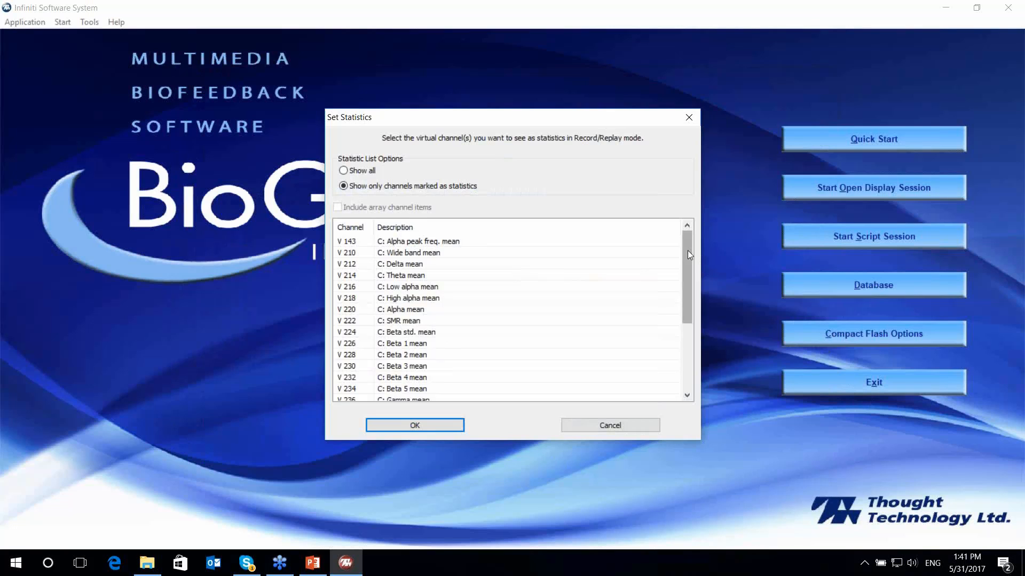
# Choose the Alpha peak freq., Delta, Theta, Low alpha, High alpha and Alpha means as Record/Replay statistics.
pyautogui.moveTo(688, 251); pyautogui.dragTo(699, 331)
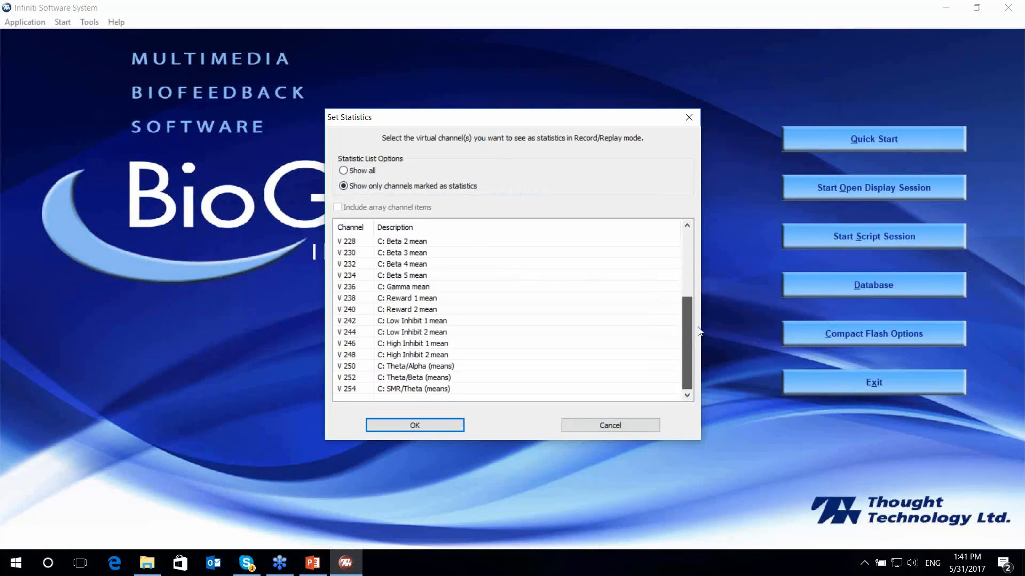
pyautogui.moveTo(701, 384); pyautogui.dragTo(701, 225)
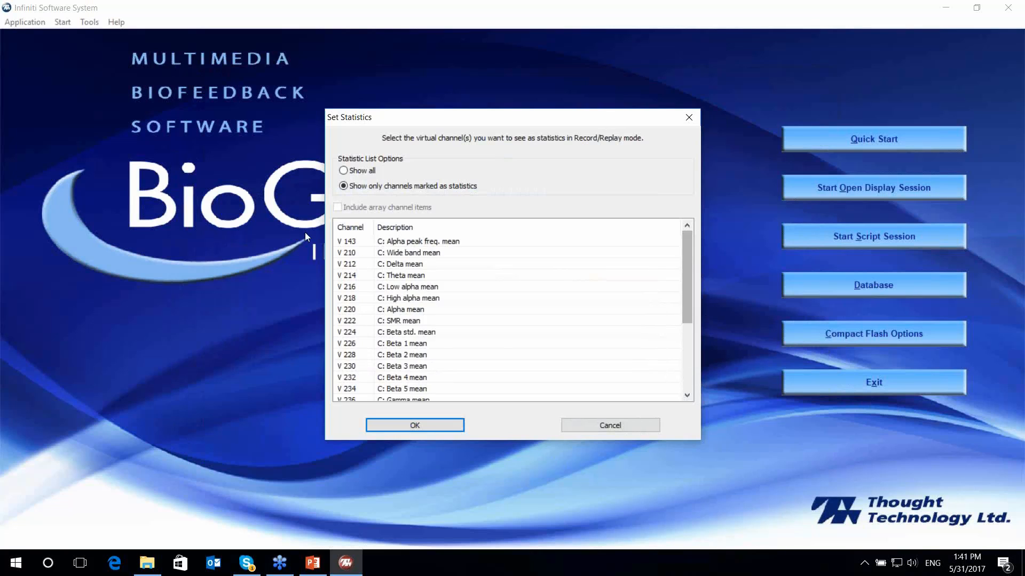
pyautogui.click(433, 243)
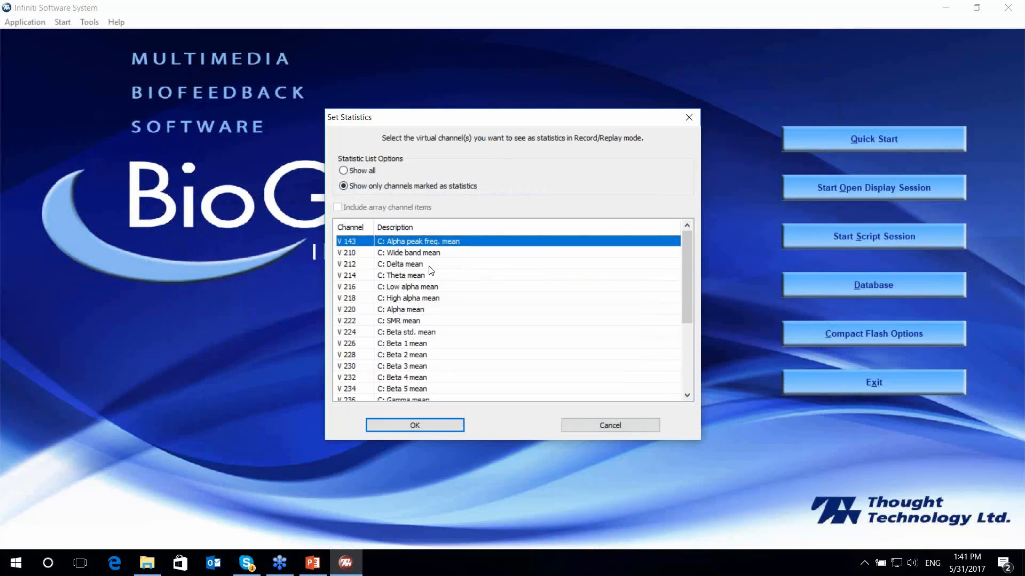
pyautogui.click(429, 266)
pyautogui.click(437, 276)
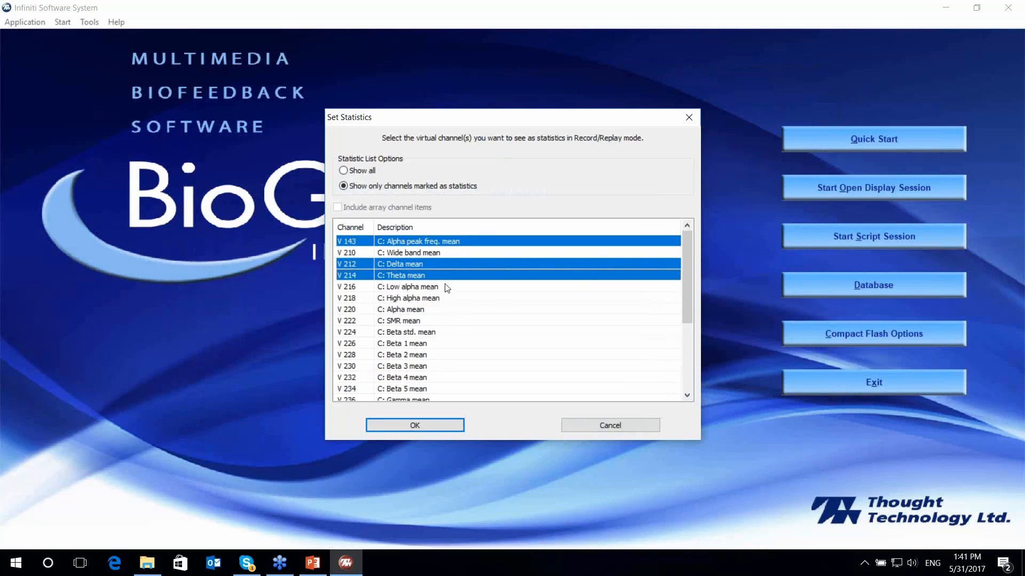
pyautogui.click(446, 288)
pyautogui.click(447, 298)
pyautogui.click(442, 308)
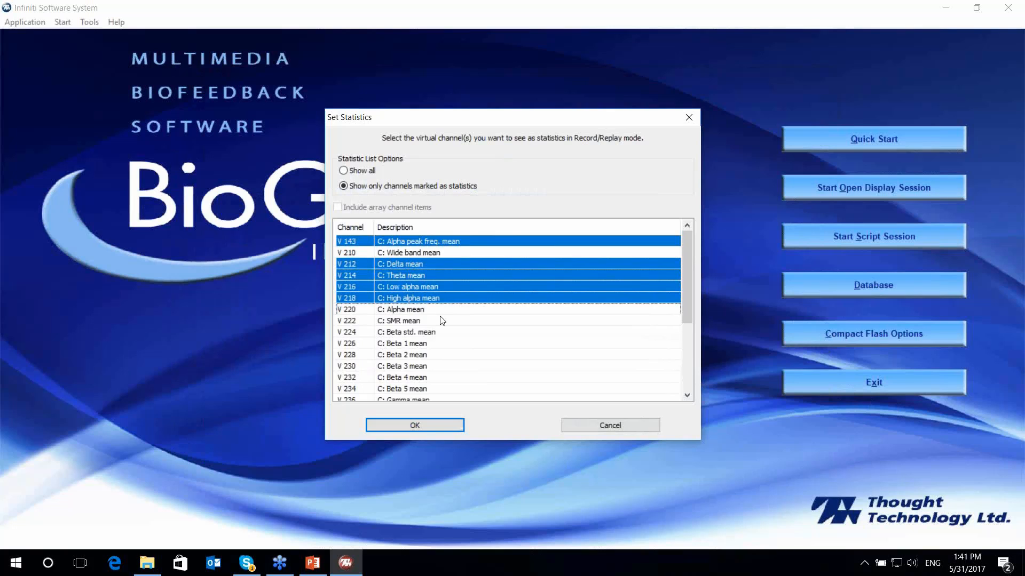
# Add the SMR mean, Beta std. mean and the Beta 1 through Beta 5 means to the Record/Replay statistics.
pyautogui.click(442, 317)
pyautogui.click(442, 333)
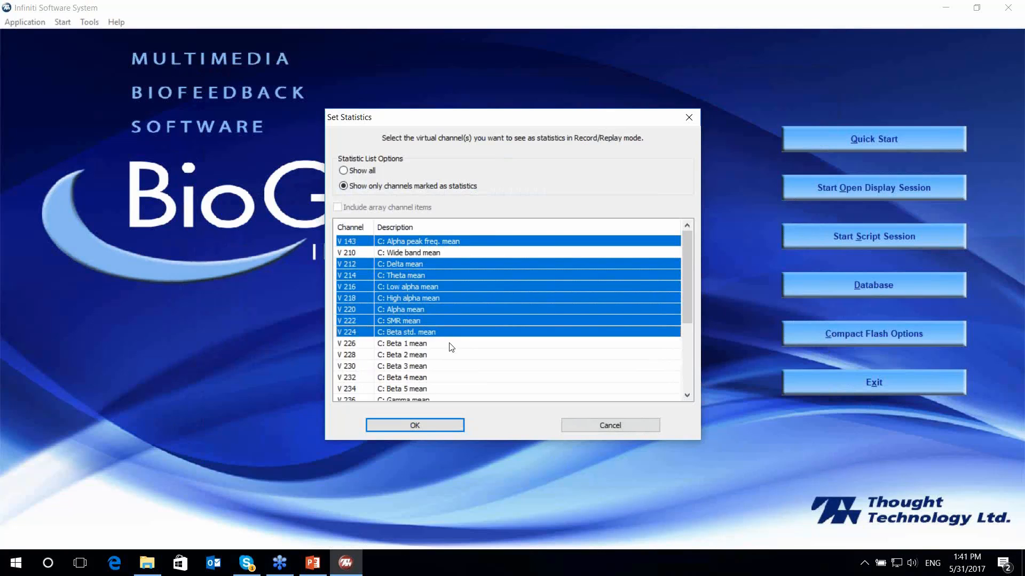
pyautogui.click(450, 344)
pyautogui.click(444, 355)
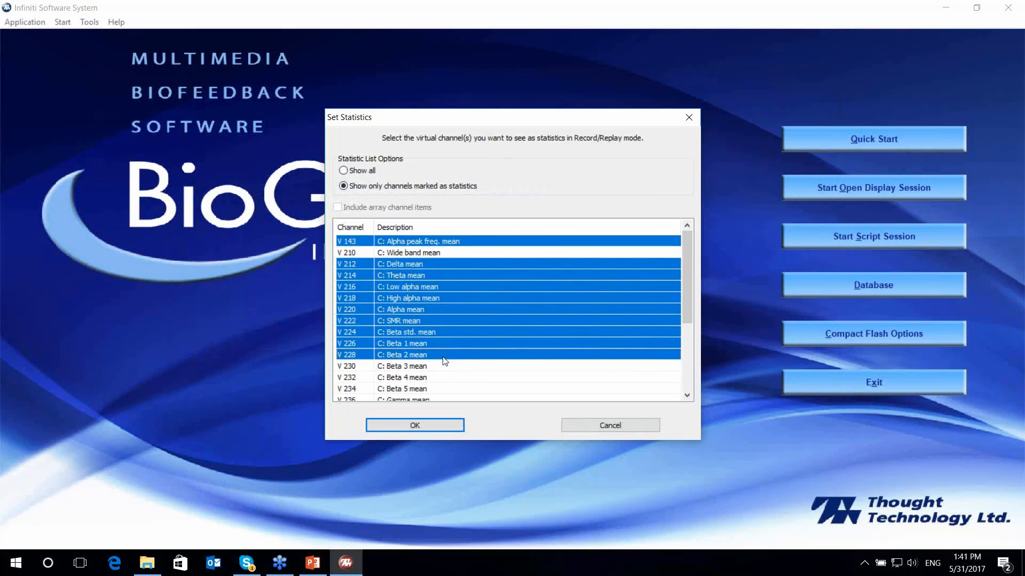
pyautogui.click(443, 367)
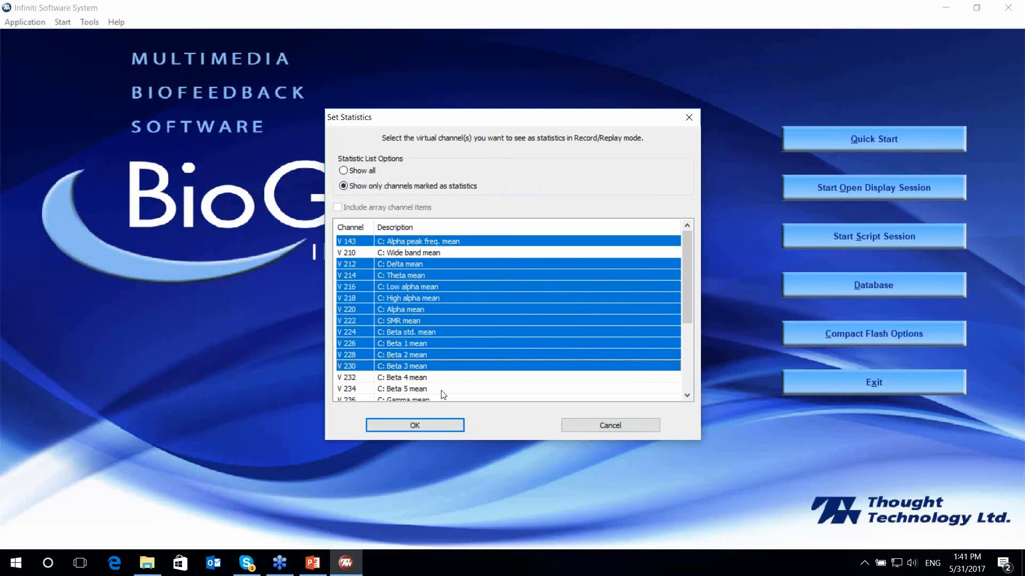
pyautogui.click(445, 379)
pyautogui.click(446, 389)
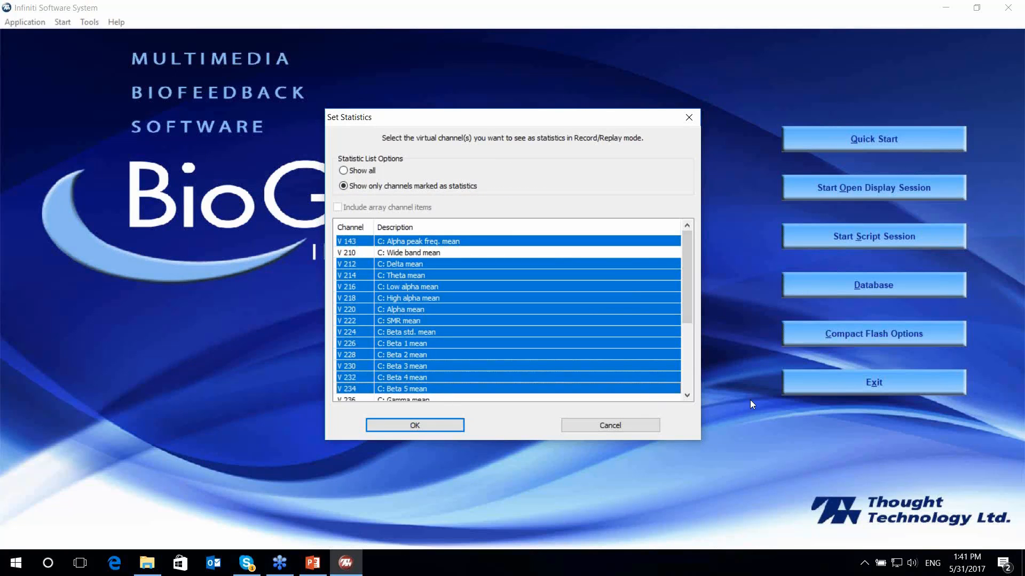
# Add the Reward 1, Low Inhibit 1 and High Inhibit 1 means plus Theta/Beta (means), and accept the Record/Replay statistics.
pyautogui.click(690, 395)
pyautogui.click(690, 395)
pyautogui.click(691, 396)
pyautogui.click(690, 395)
pyautogui.click(691, 396)
pyautogui.click(691, 396)
pyautogui.click(690, 396)
pyautogui.click(690, 395)
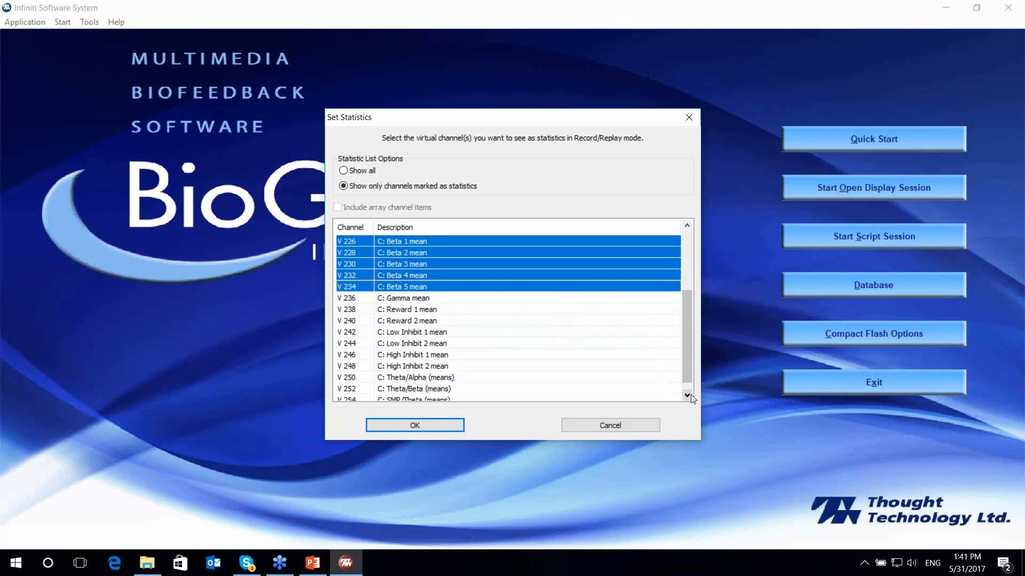
pyautogui.click(691, 395)
pyautogui.click(437, 299)
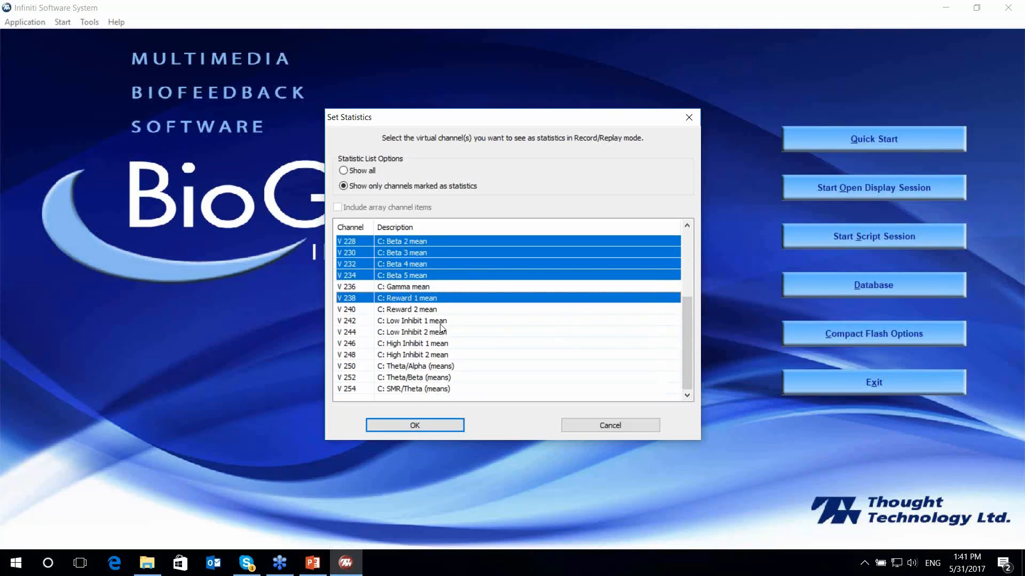
pyautogui.click(440, 322)
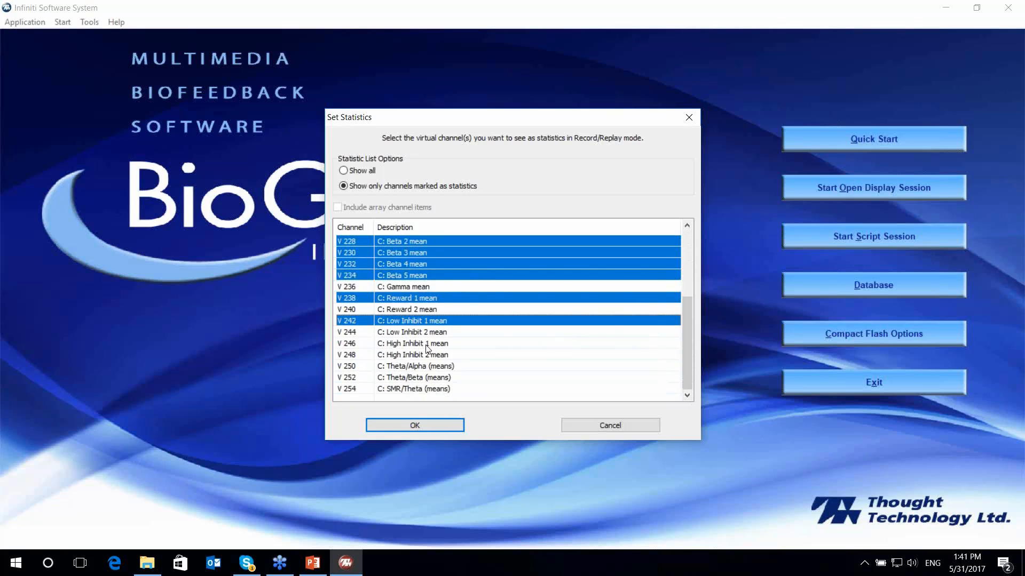
pyautogui.click(427, 344)
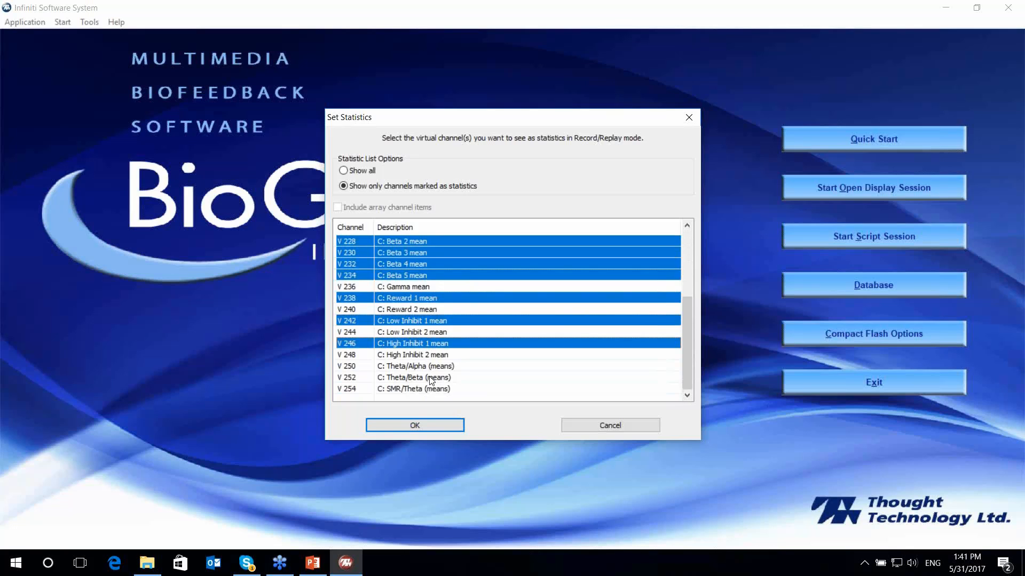
pyautogui.click(432, 378)
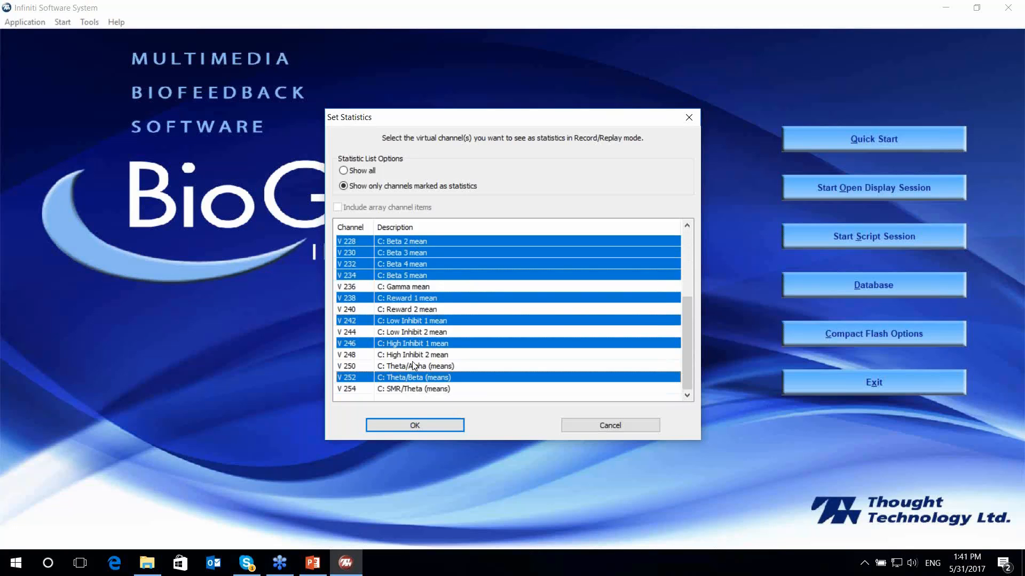
pyautogui.click(414, 425)
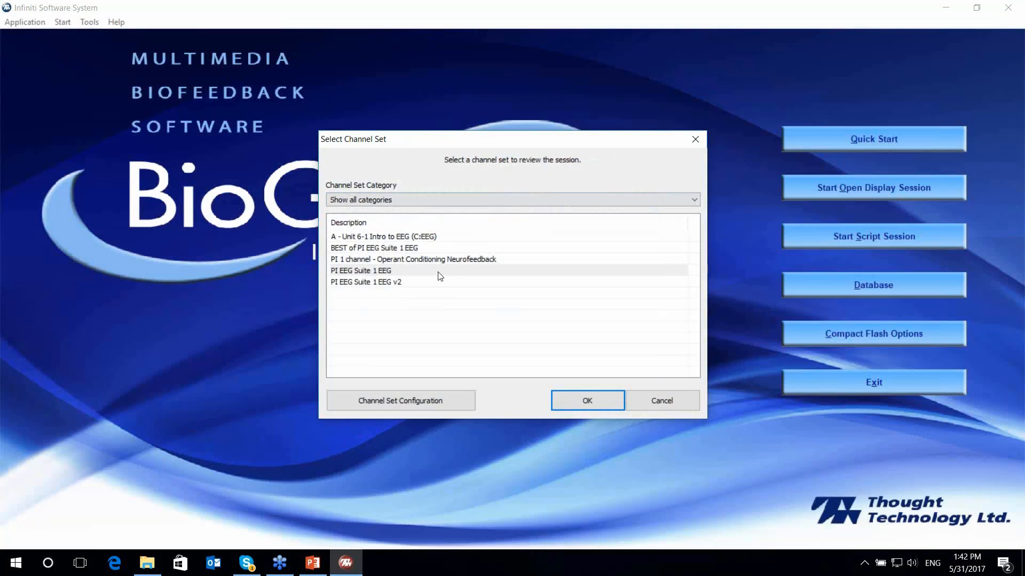
# Accept PI EEG Suite 1 EEG as the review channel set, with its preselected statistics and the default Excel export options.
pyautogui.click(586, 399)
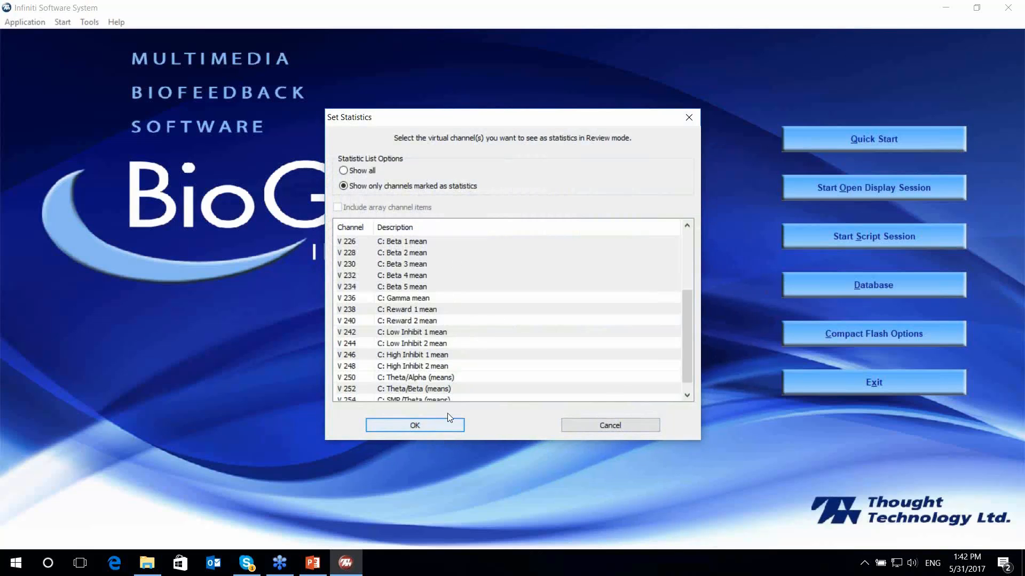
pyautogui.click(440, 427)
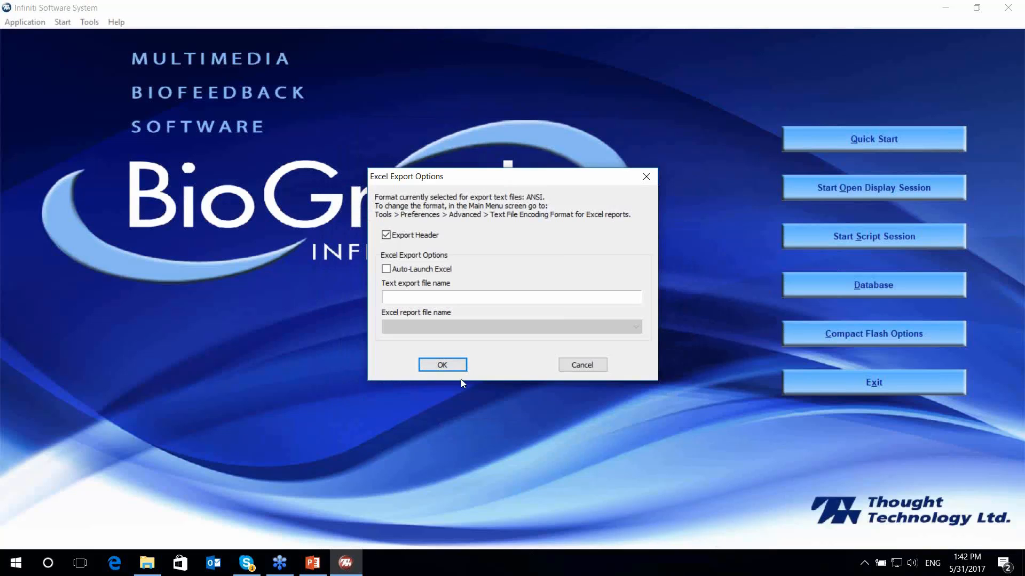
pyautogui.click(447, 363)
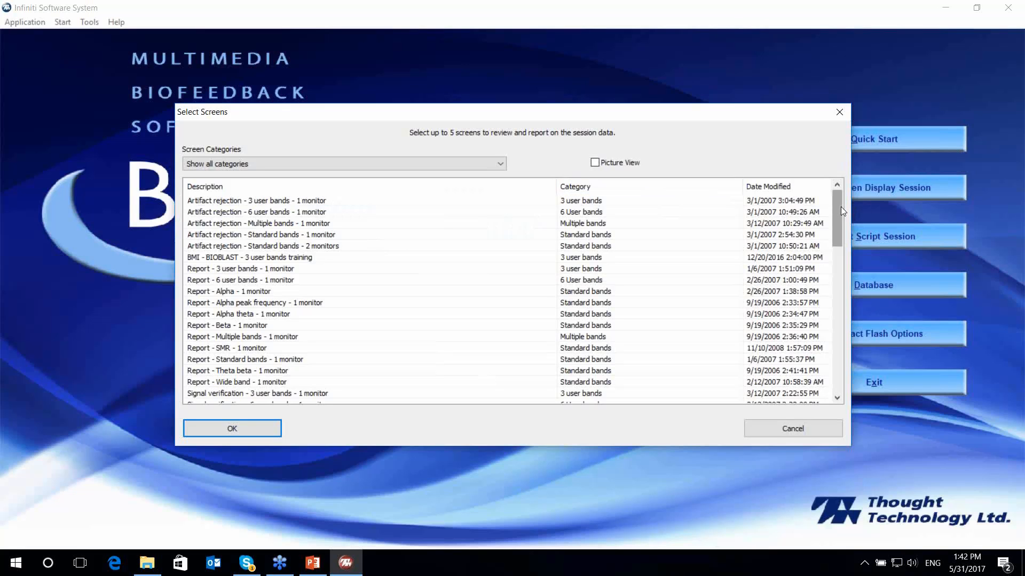
# Choose the 1 monitor Report screens Alpha peak frequency, Beta, Multiple bands, SMR and Theta beta for review, keeping their listed order.
pyautogui.moveTo(841, 207)
pyautogui.mouseDown()
pyautogui.moveTo(851, 303)
pyautogui.moveTo(834, 220)
pyautogui.mouseUp()
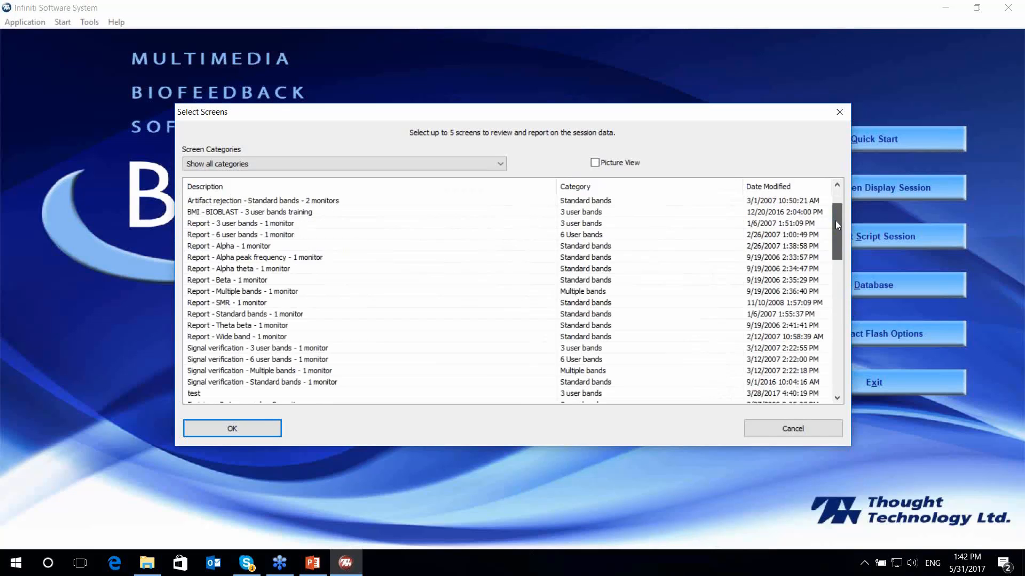
pyautogui.click(257, 258)
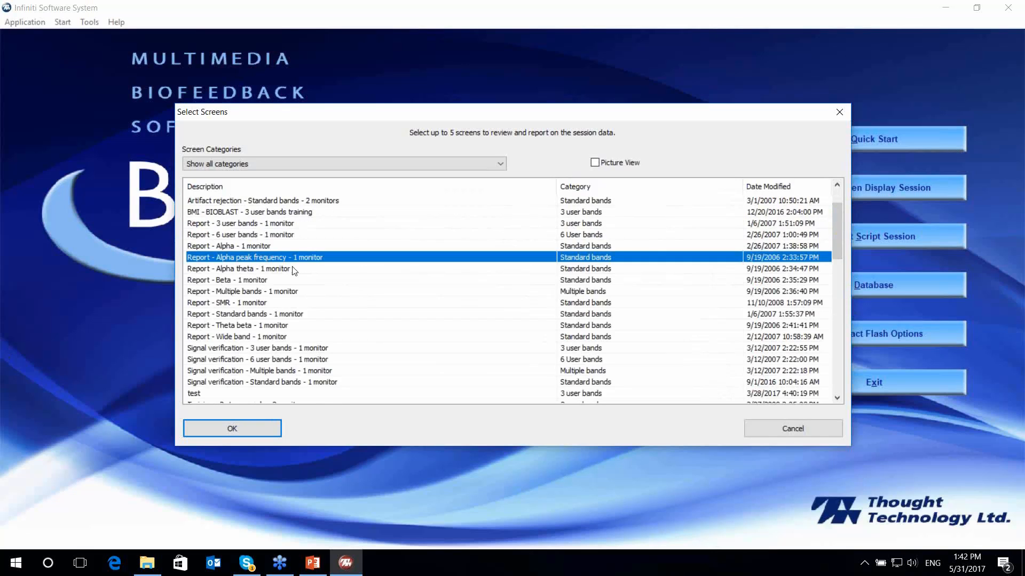
pyautogui.keyDown('ctrl'); pyautogui.click(255, 292); pyautogui.keyUp('ctrl')
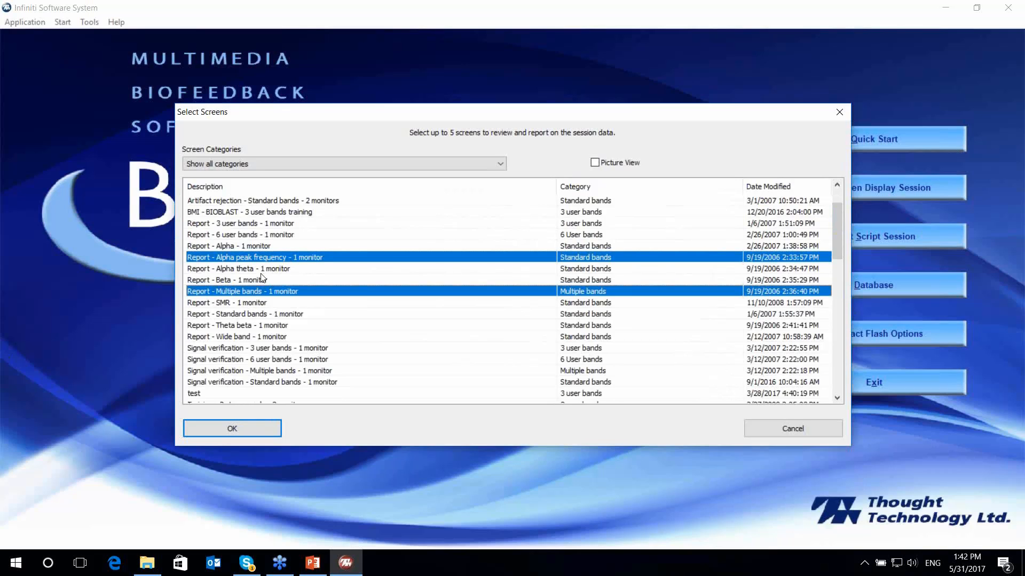
pyautogui.keyDown('ctrl'); pyautogui.click(262, 279); pyautogui.keyUp('ctrl')
pyautogui.click(264, 304)
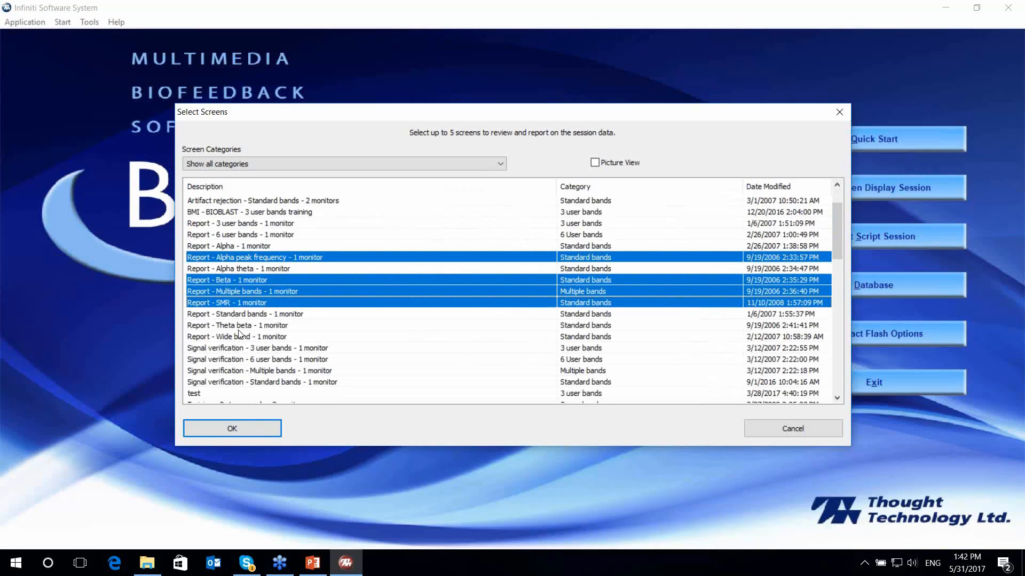
pyautogui.click(249, 327)
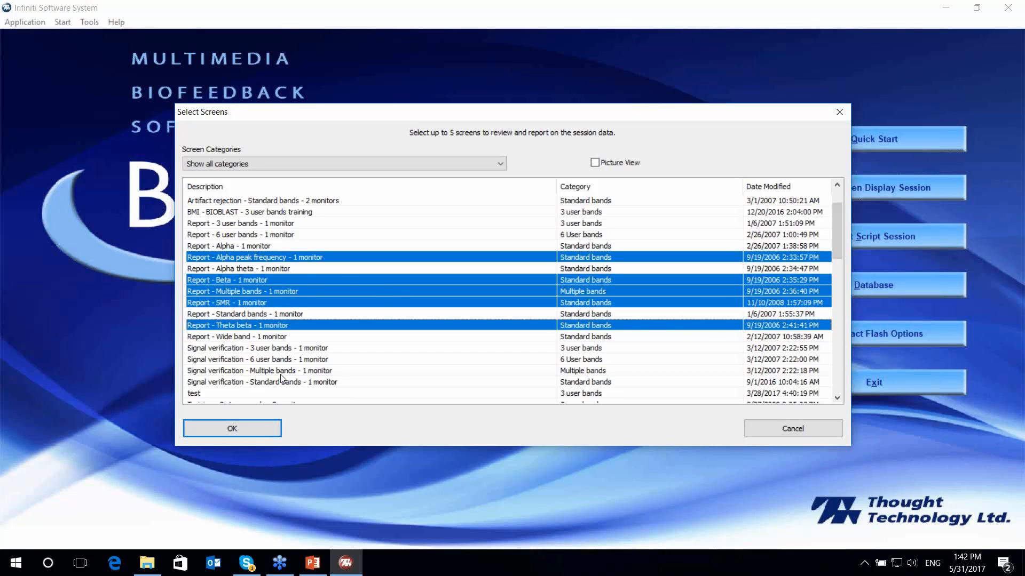
pyautogui.click(260, 428)
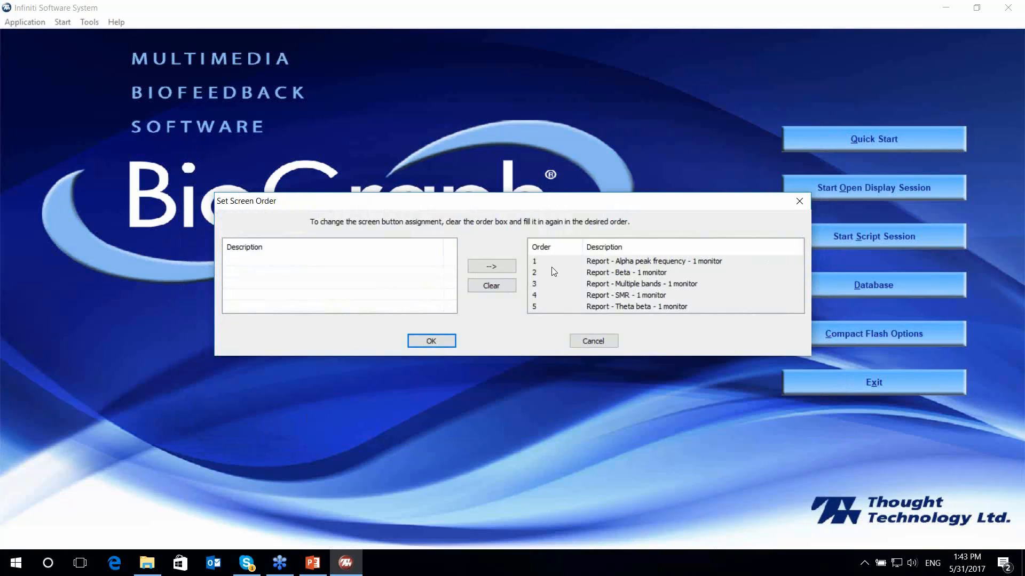
pyautogui.click(419, 340)
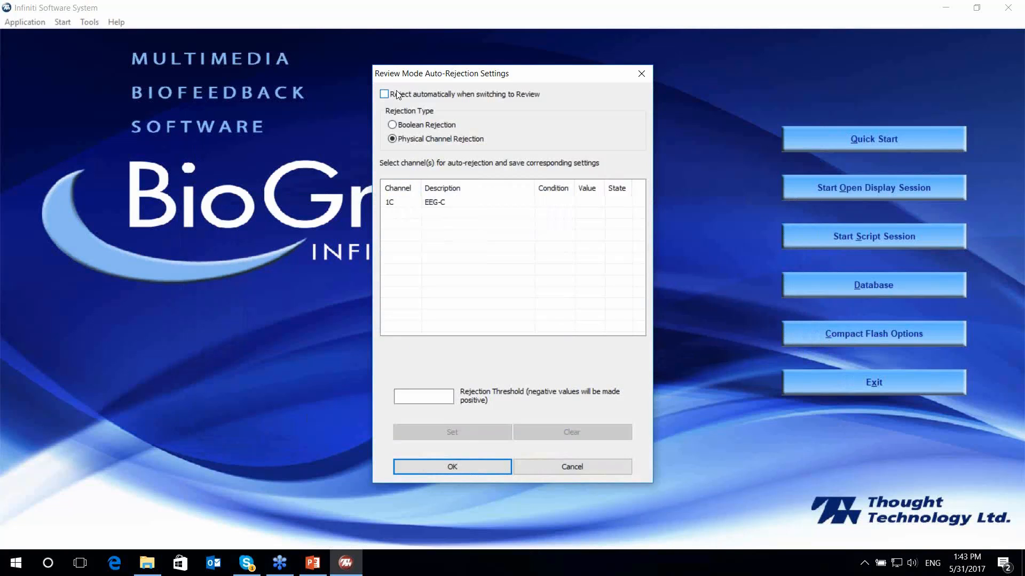
# Set a physical channel rejection threshold of 25 for the EEG-C channel and accept the review auto-rejection settings.
pyautogui.click(462, 207)
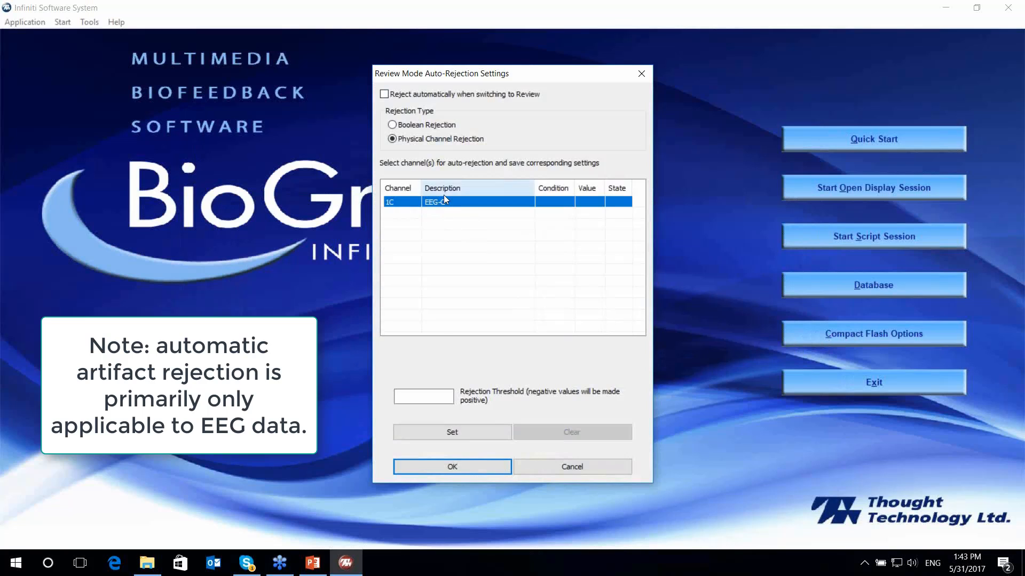
pyautogui.click(426, 400)
pyautogui.write('25')
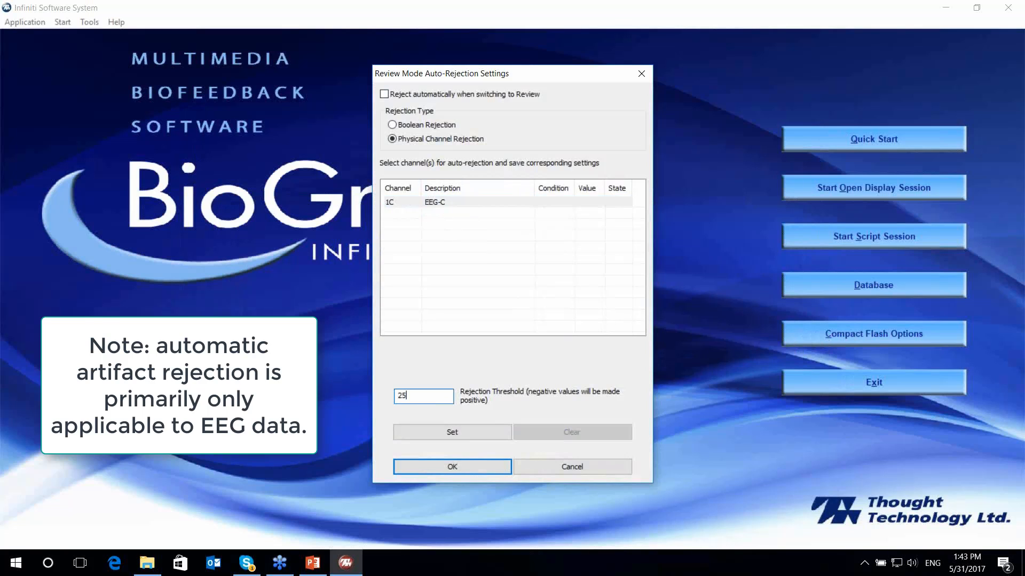
pyautogui.click(453, 431)
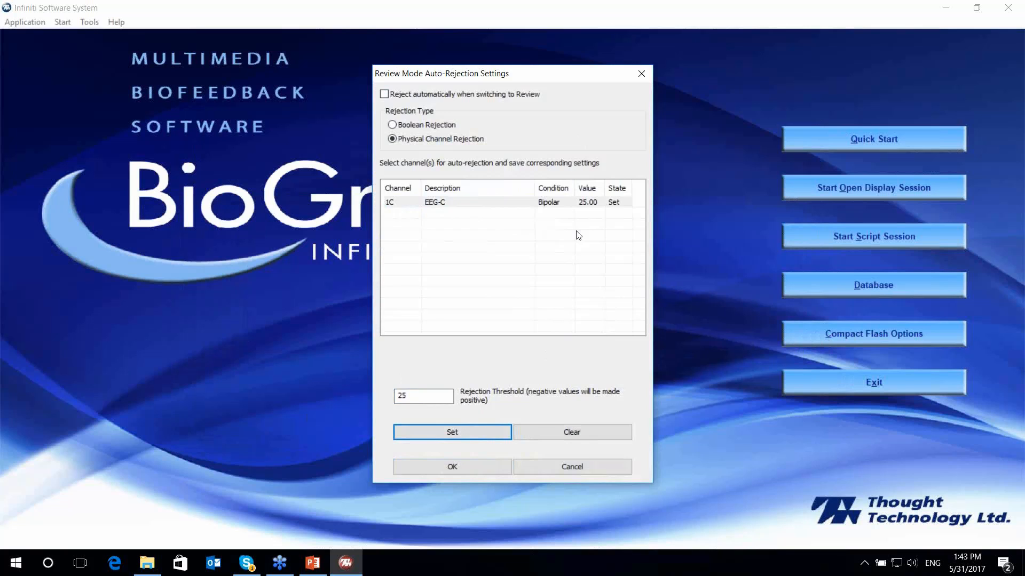
pyautogui.click(486, 467)
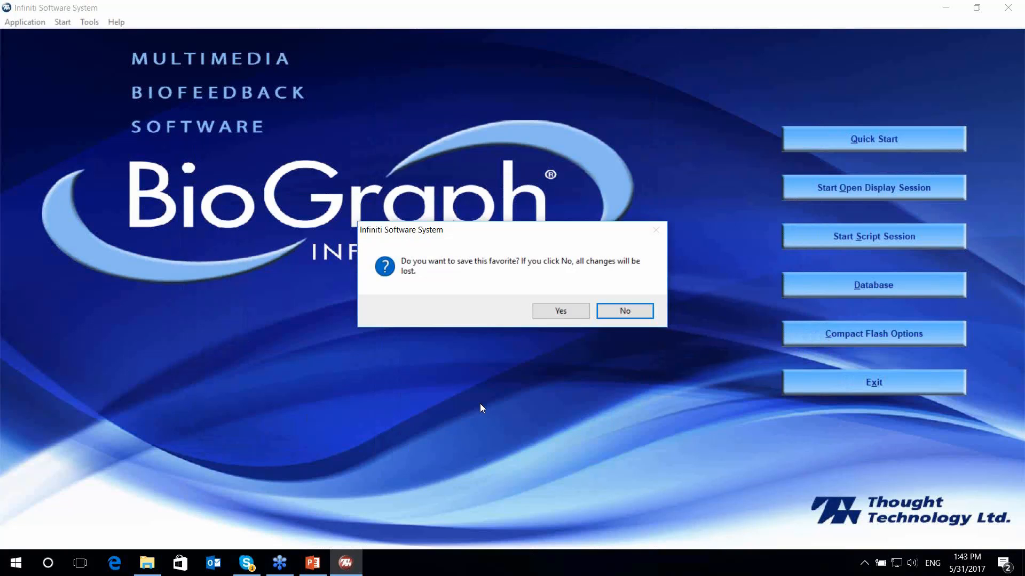
# Agree to save the favorite, entering the owner's first name with "New EEG Favorite" as description and with "Favorites" as category.
pyautogui.click(578, 313)
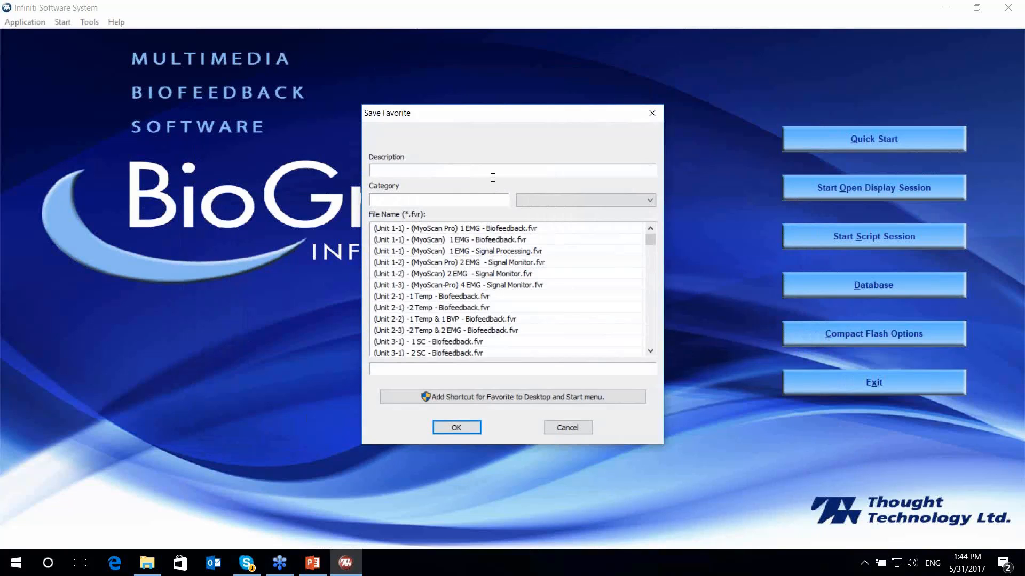
pyautogui.write("Jon's New ")
pyautogui.write('EEG Favo')
pyautogui.write('rite')
pyautogui.write('Jon Favorite')
pyautogui.write('s')
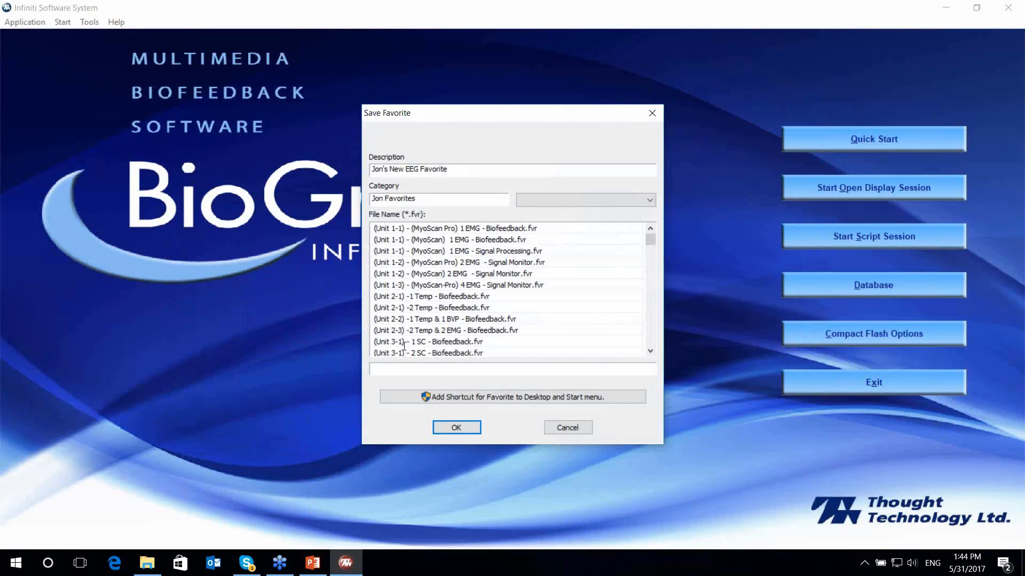
# Copy the favorite's description and reuse it as the file name.
pyautogui.moveTo(458, 169); pyautogui.dragTo(334, 169)
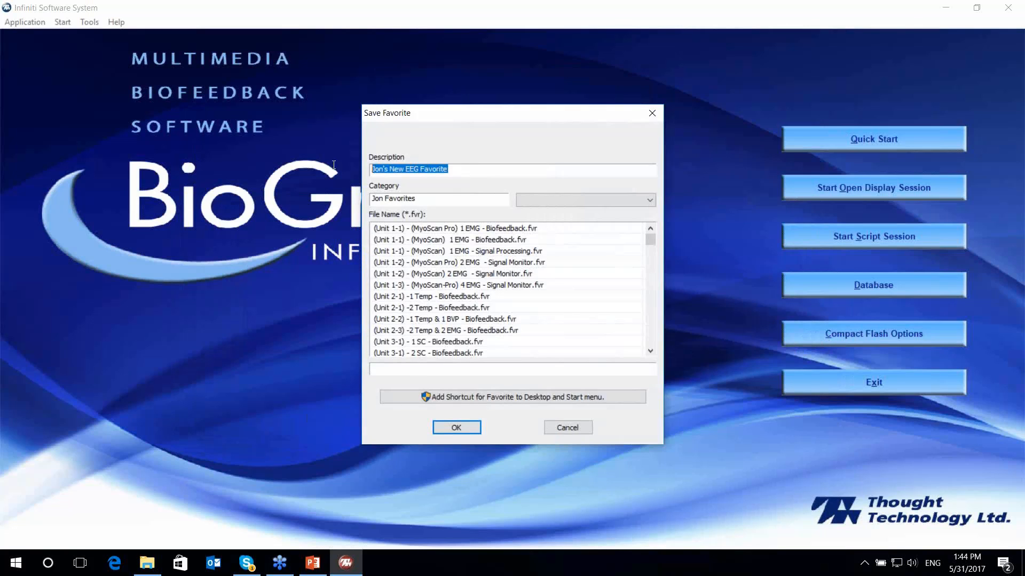
pyautogui.hotkey('ctrl', 'c')
pyautogui.click(380, 368)
pyautogui.hotkey('ctrl', 'v')
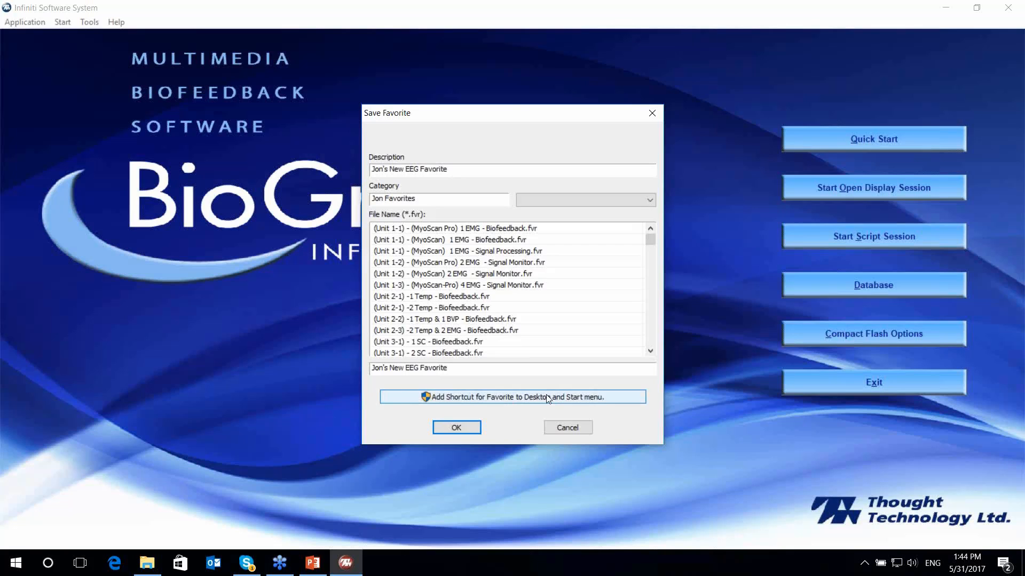
# Examine the existing favorite shortcuts in the HRV Suite Favorites folder on the desktop, and close the folder.
pyautogui.click(1021, 571)
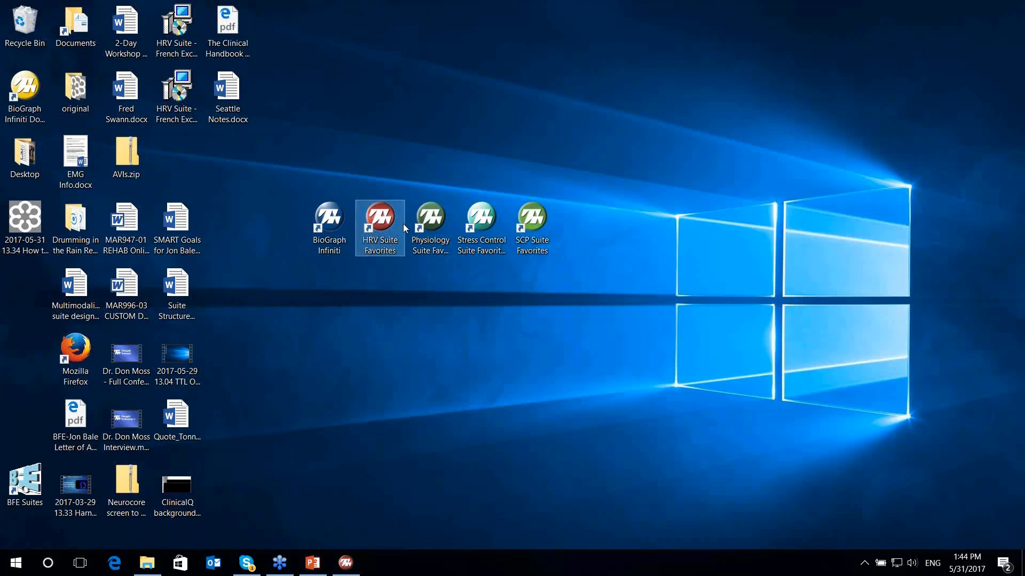
pyautogui.doubleClick(376, 236)
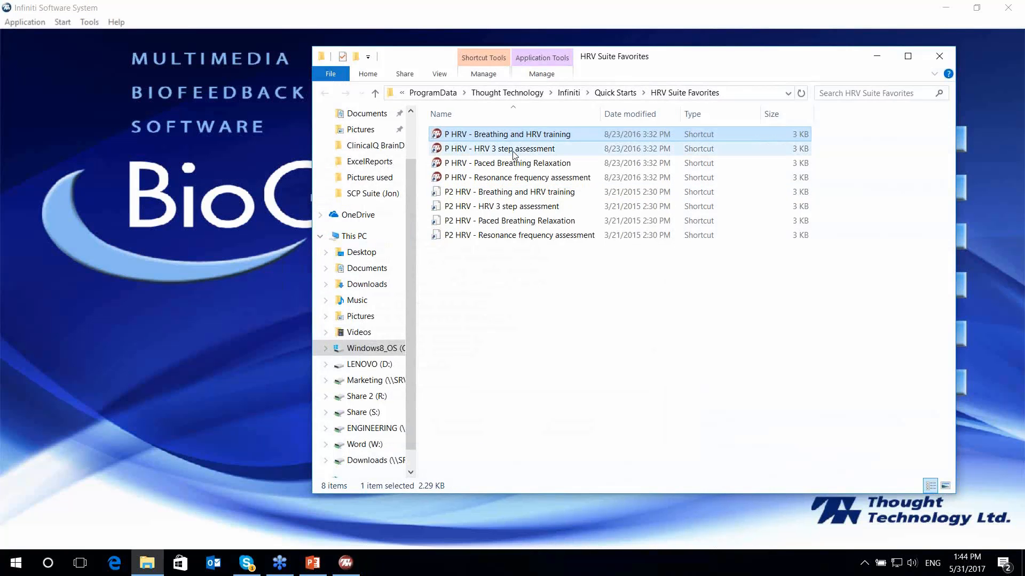
pyautogui.click(939, 56)
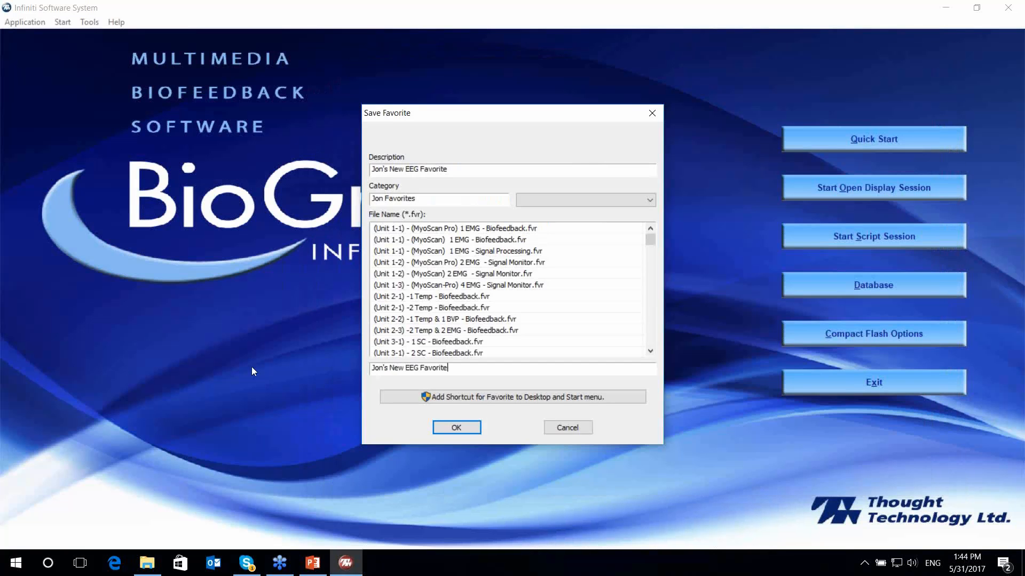
# Enable a desktop and Start menu shortcut for the favorite, save the favorite and close the Favorites Editor.
pyautogui.click(455, 399)
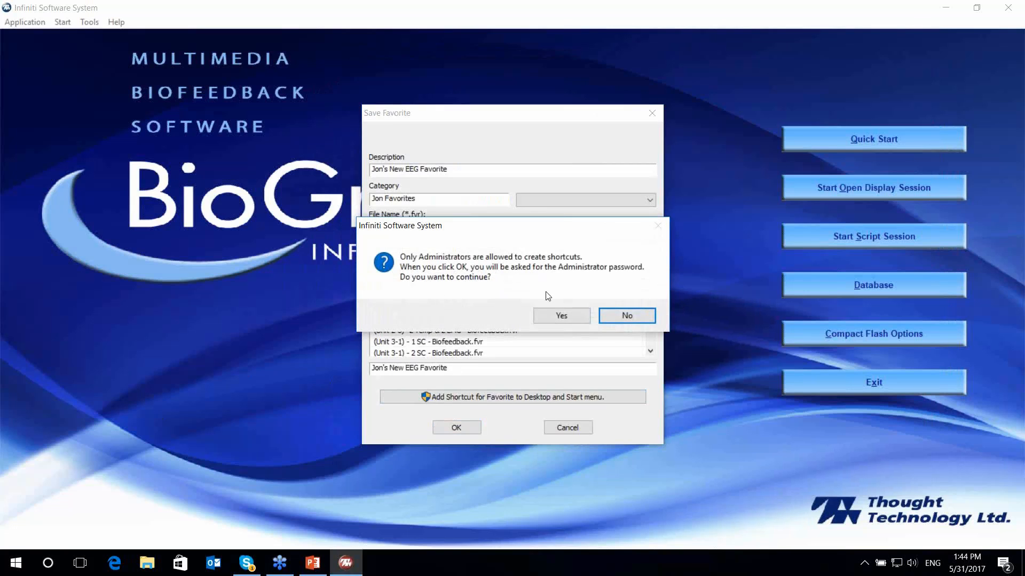
pyautogui.click(563, 318)
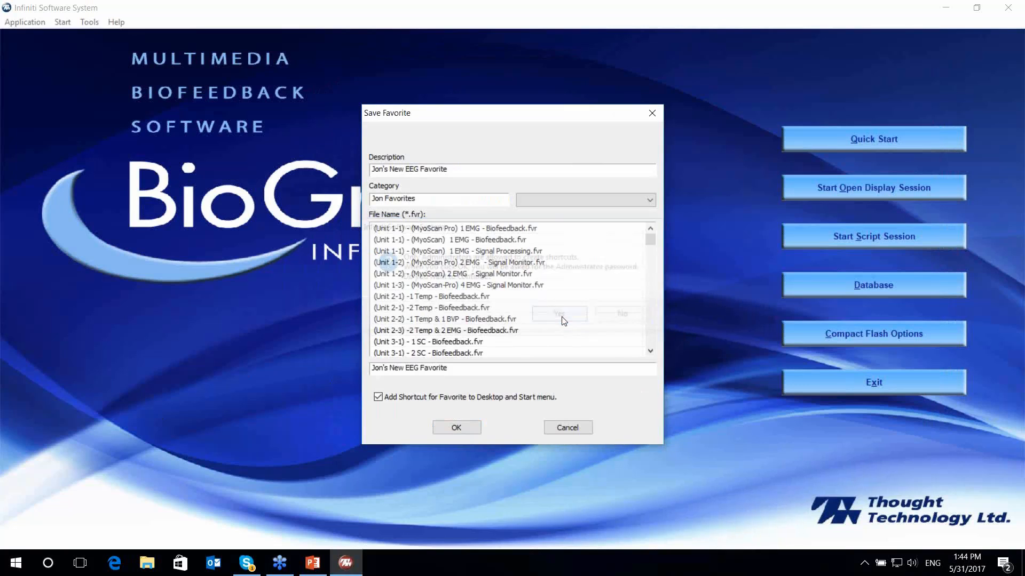
pyautogui.click(456, 429)
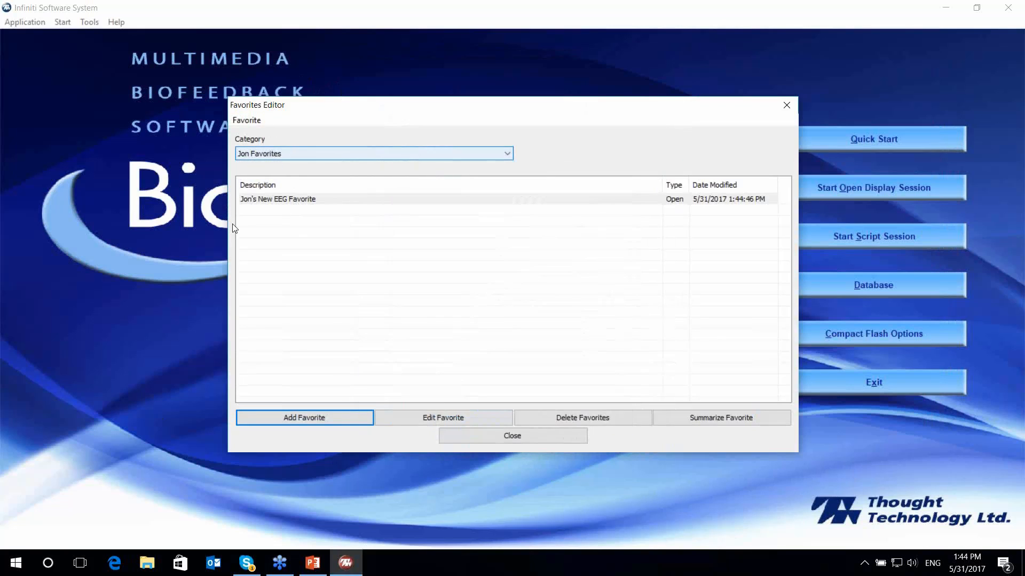
pyautogui.click(473, 443)
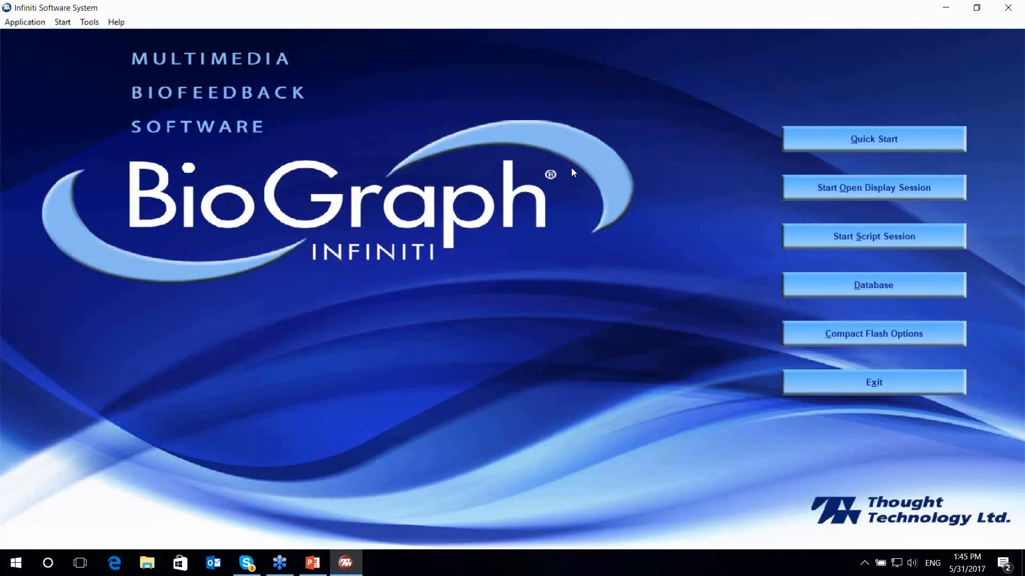
# Check for the new EEG favorite under its own category in Quick Start, without starting a session.
pyautogui.click(828, 143)
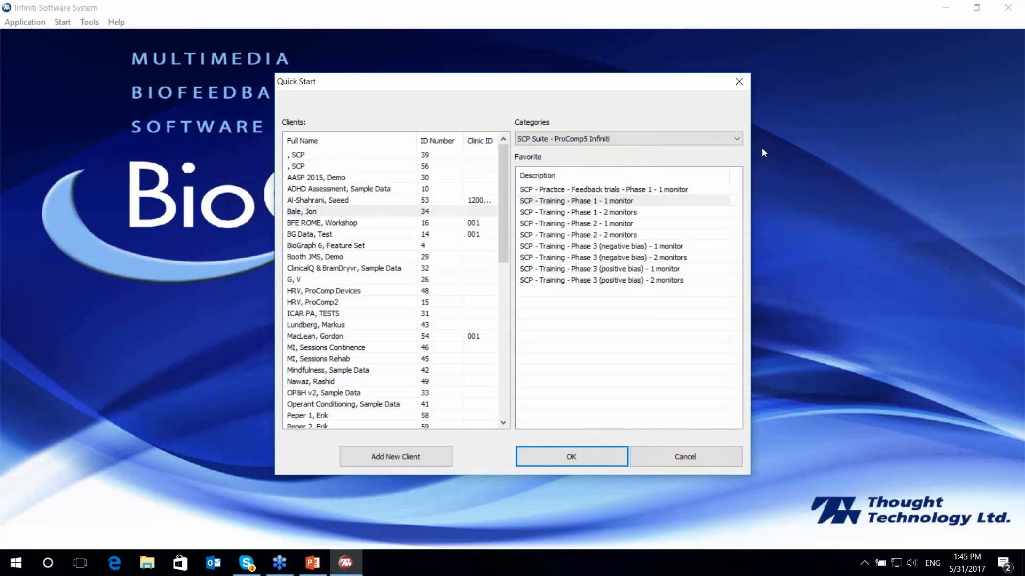
pyautogui.click(585, 139)
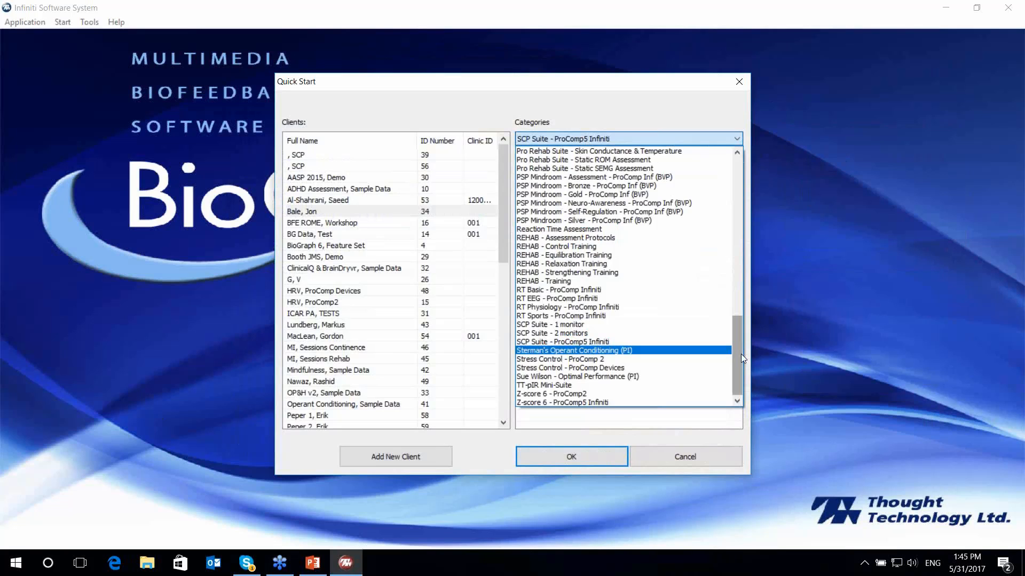
pyautogui.moveTo(740, 354); pyautogui.dragTo(729, 252)
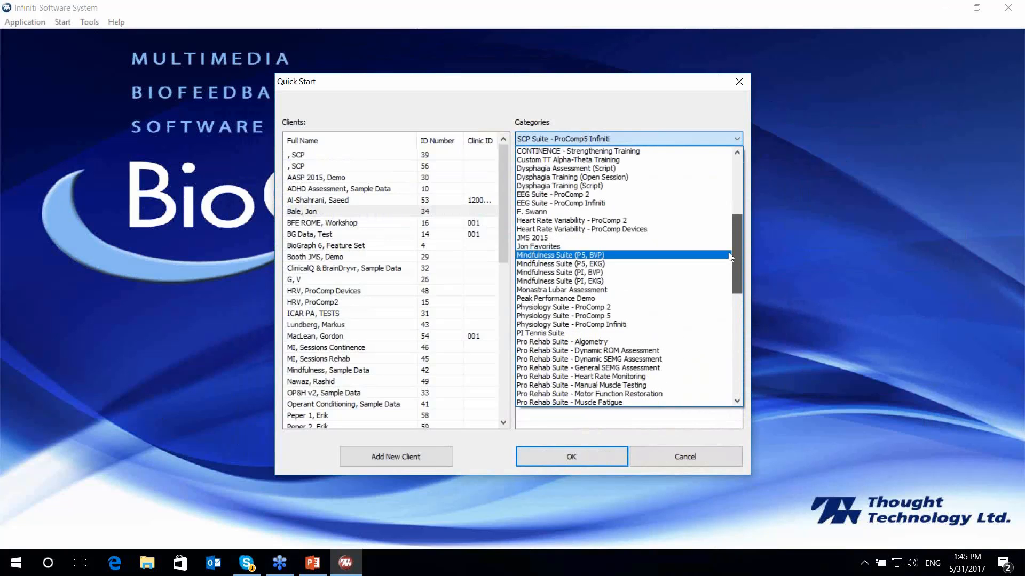
pyautogui.click(544, 249)
pyautogui.click(553, 191)
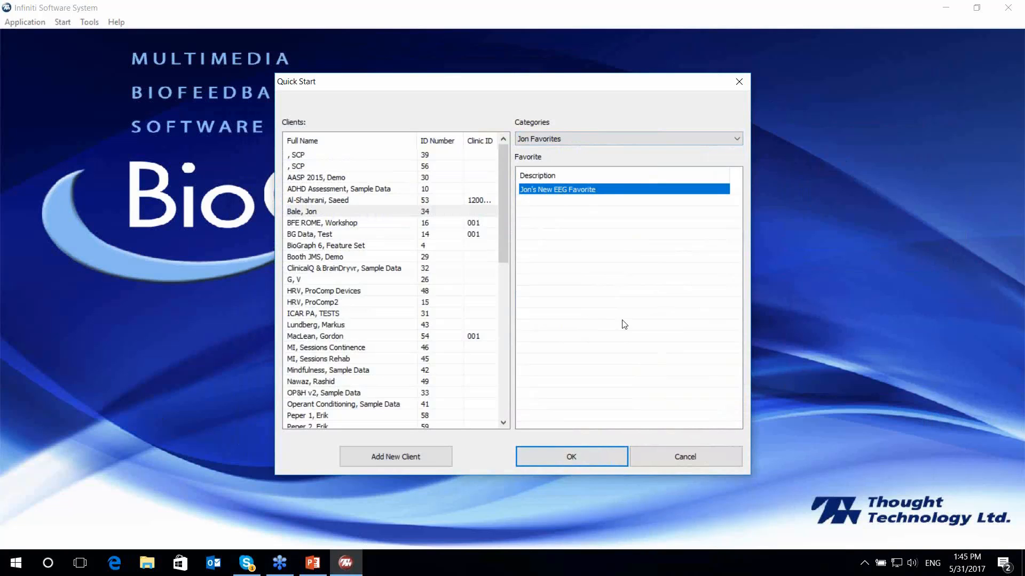
pyautogui.click(693, 463)
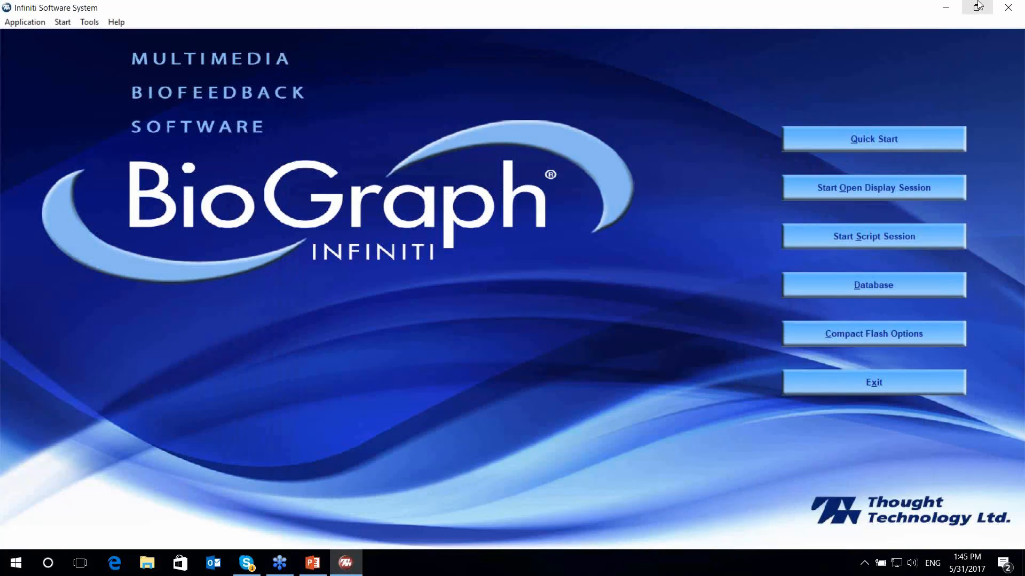
# Switch to the desktop and try to launch the new EEG favorite from its shortcut.
pyautogui.click(953, 11)
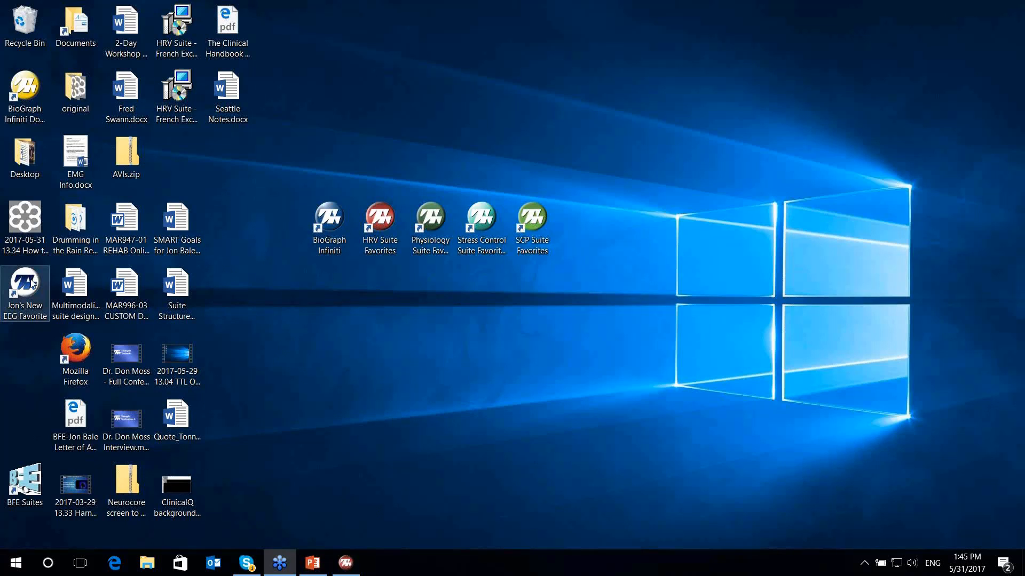
pyautogui.moveTo(31, 279); pyautogui.dragTo(440, 354)
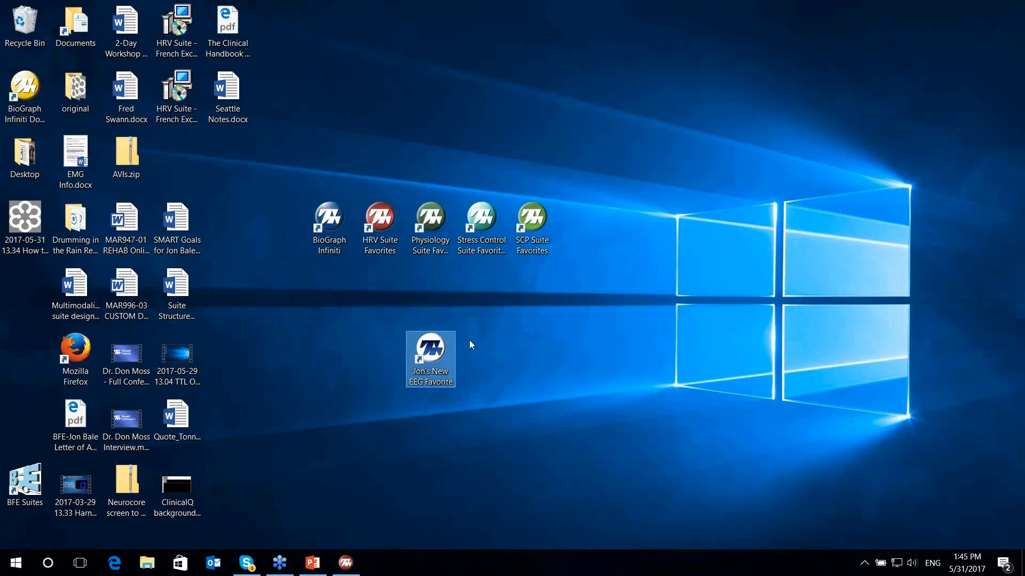
pyautogui.doubleClick(422, 346)
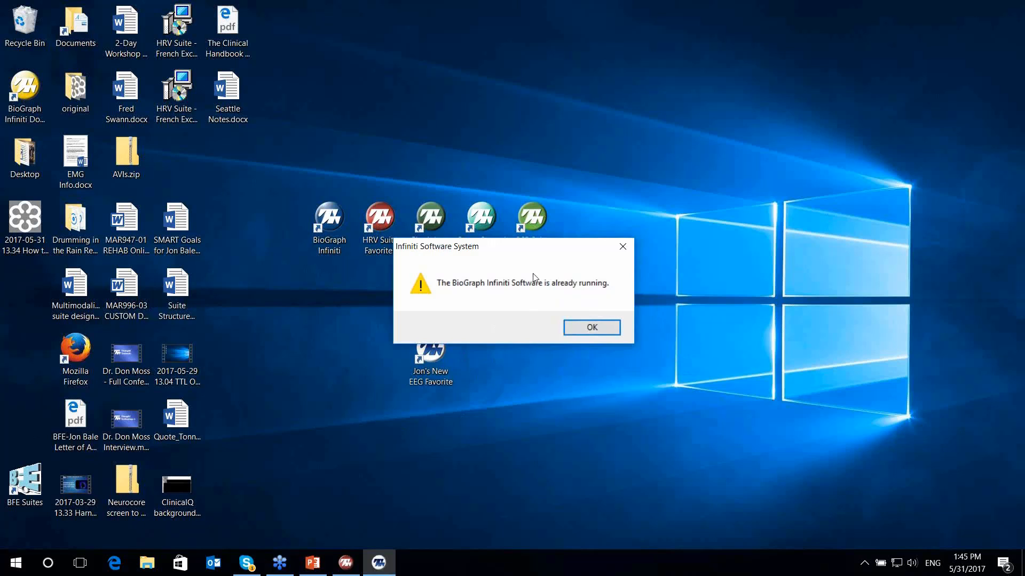
pyautogui.click(586, 329)
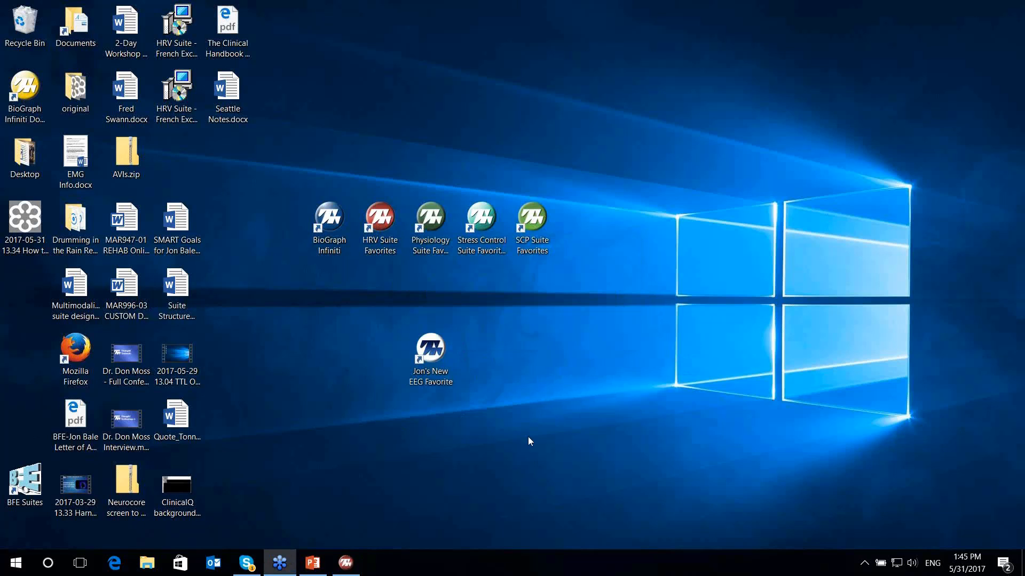
pyautogui.moveTo(422, 357); pyautogui.dragTo(22, 295)
# Switch back to BioGraph Infiniti and add a new favorite of the Script Session type in the Favorites Editor.
pyautogui.click(346, 562)
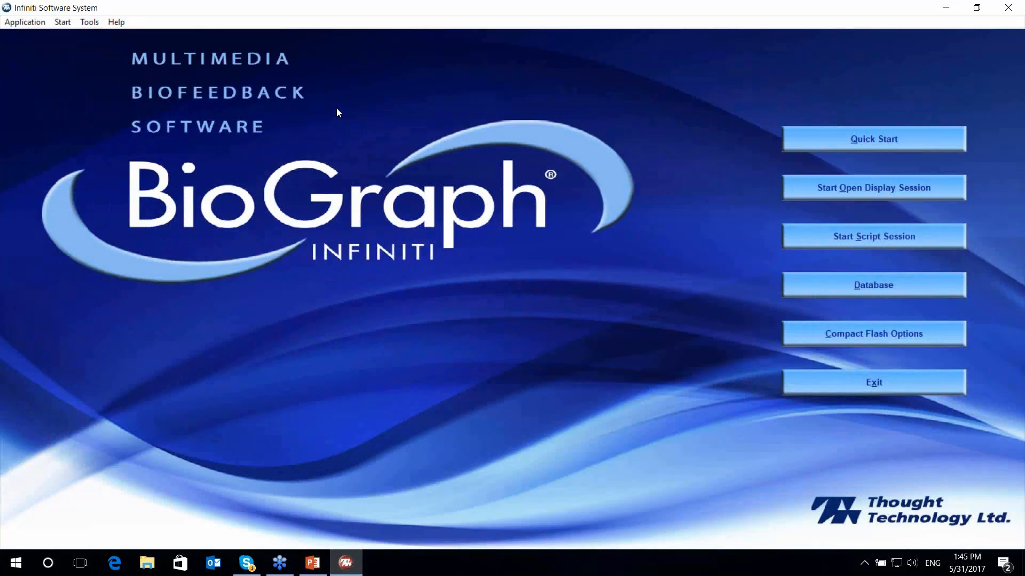
pyautogui.click(92, 23)
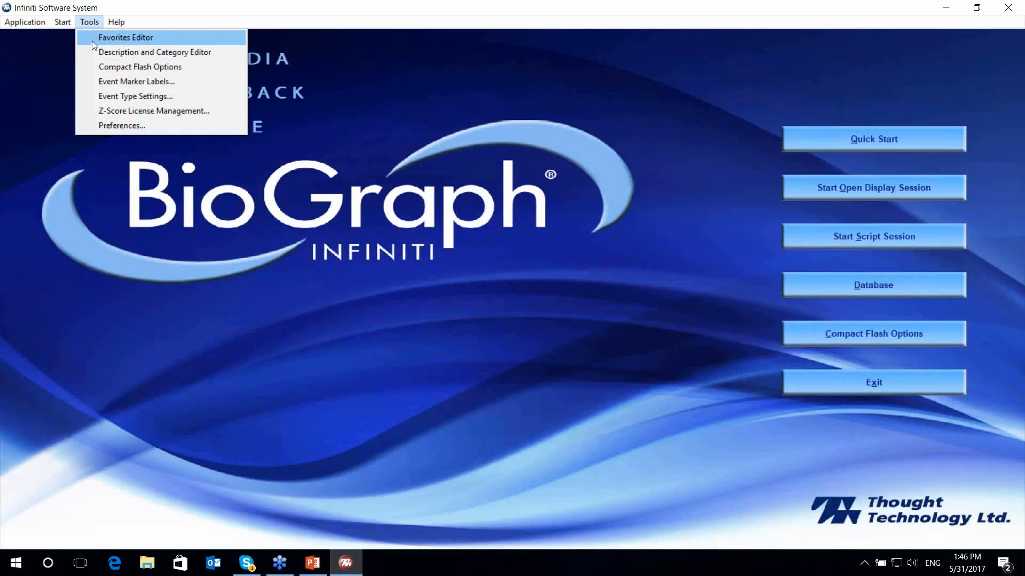
pyautogui.click(159, 40)
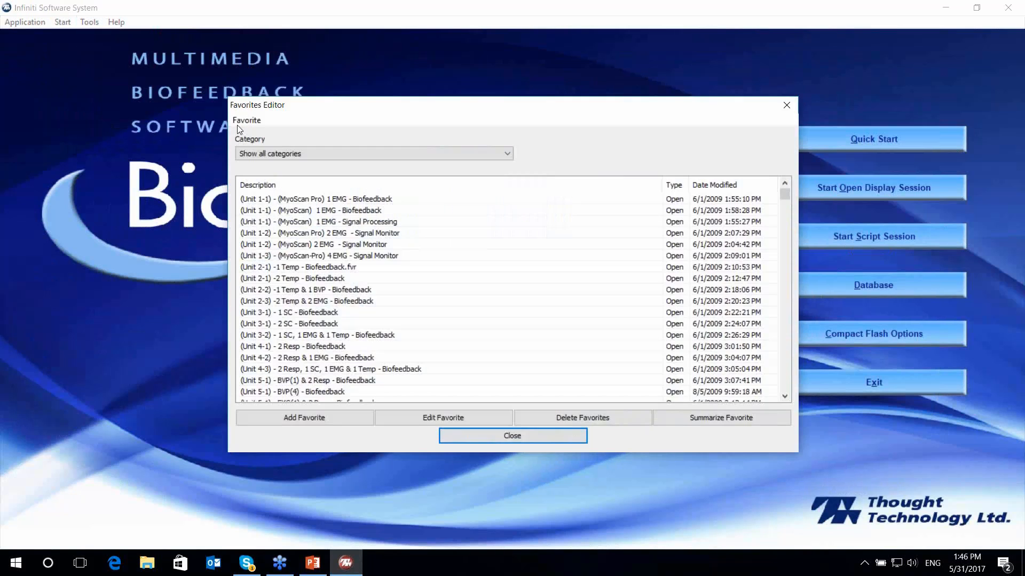
pyautogui.click(340, 417)
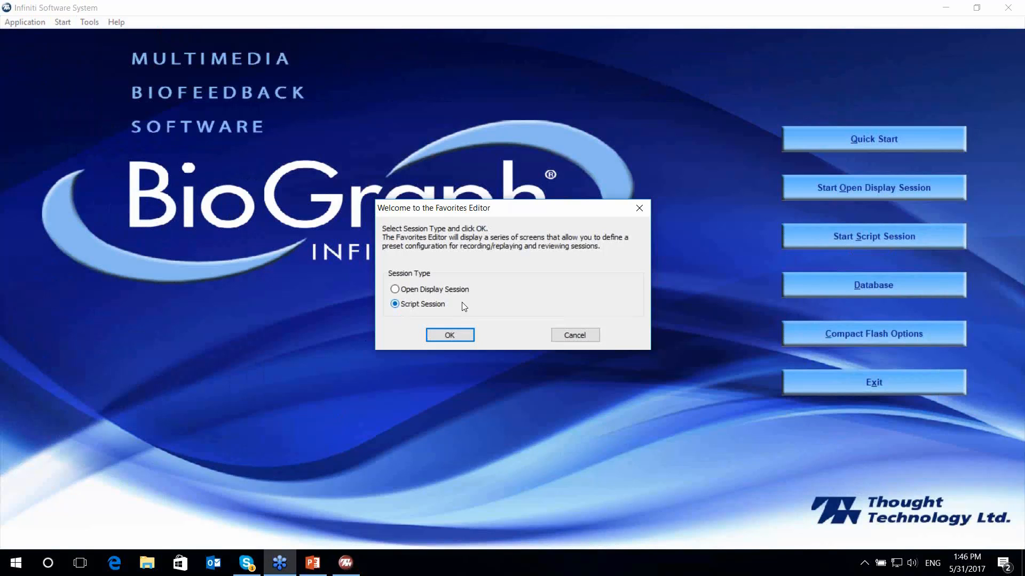
pyautogui.click(472, 332)
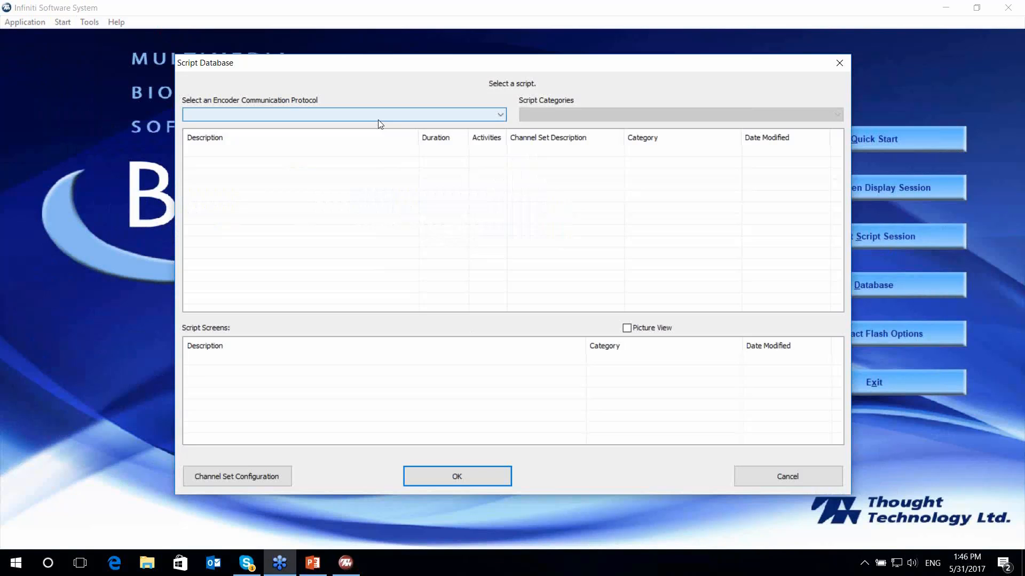
# Choose the Legacy protocol script P2 Respiration relaxation training 10 trials for the session, and accept the same script for review.
pyautogui.click(378, 120)
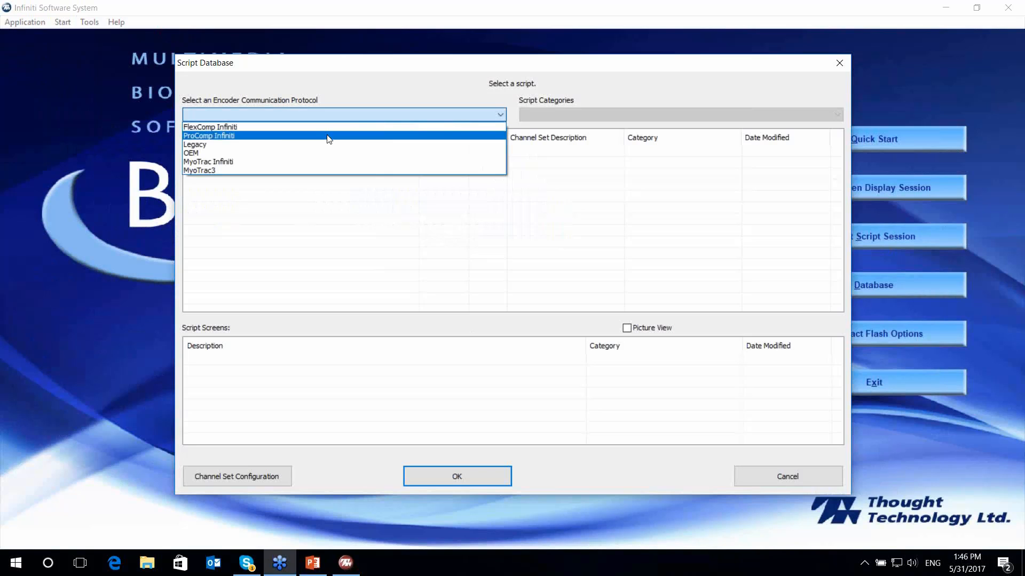
pyautogui.click(247, 148)
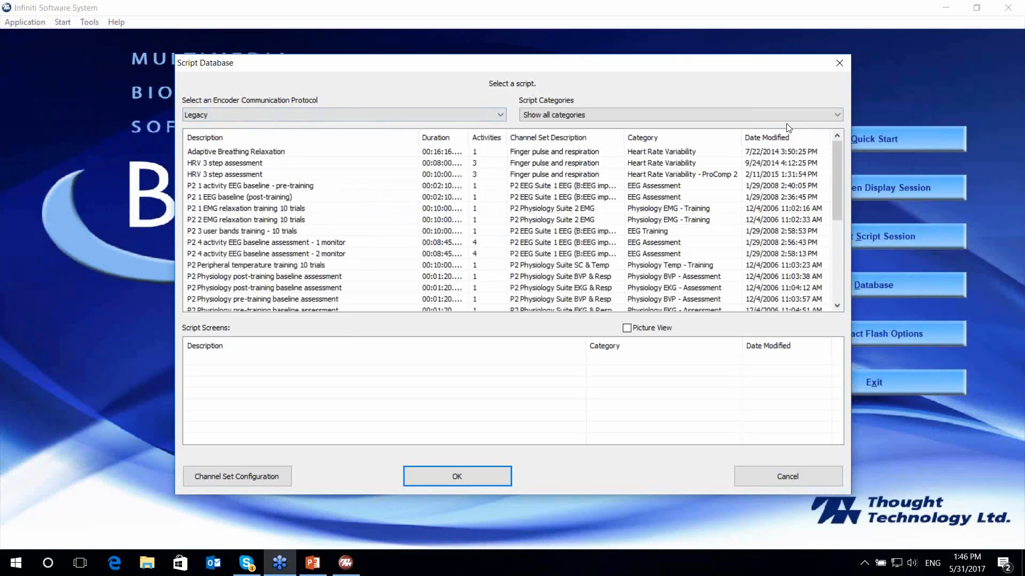
pyautogui.moveTo(833, 159); pyautogui.dragTo(835, 203)
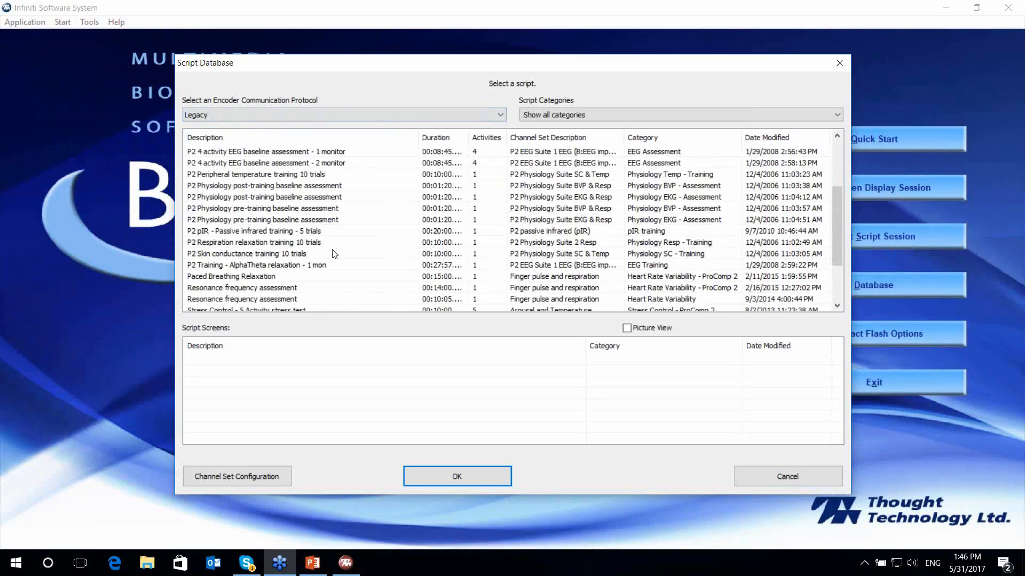
pyautogui.click(318, 244)
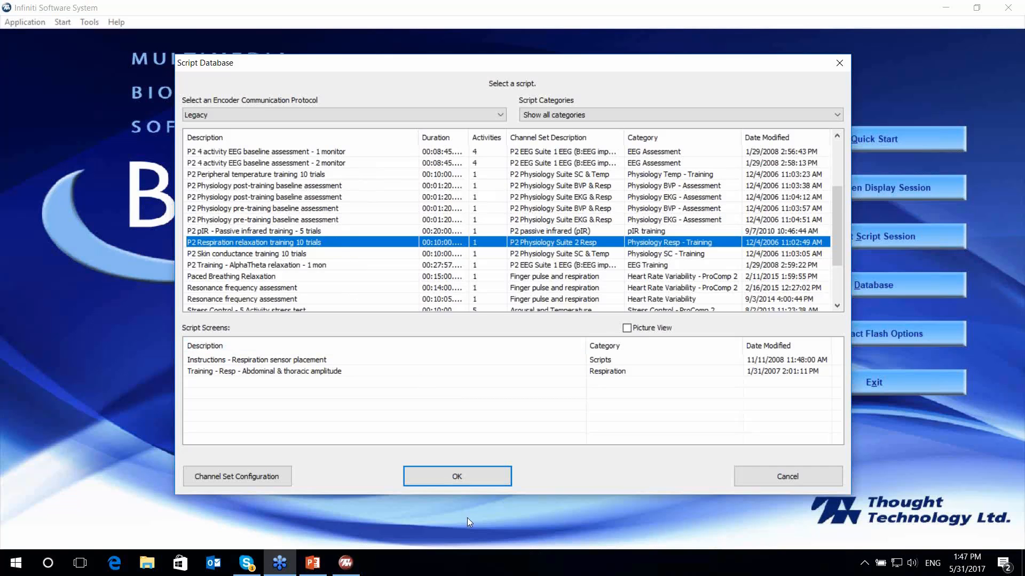
pyautogui.click(428, 478)
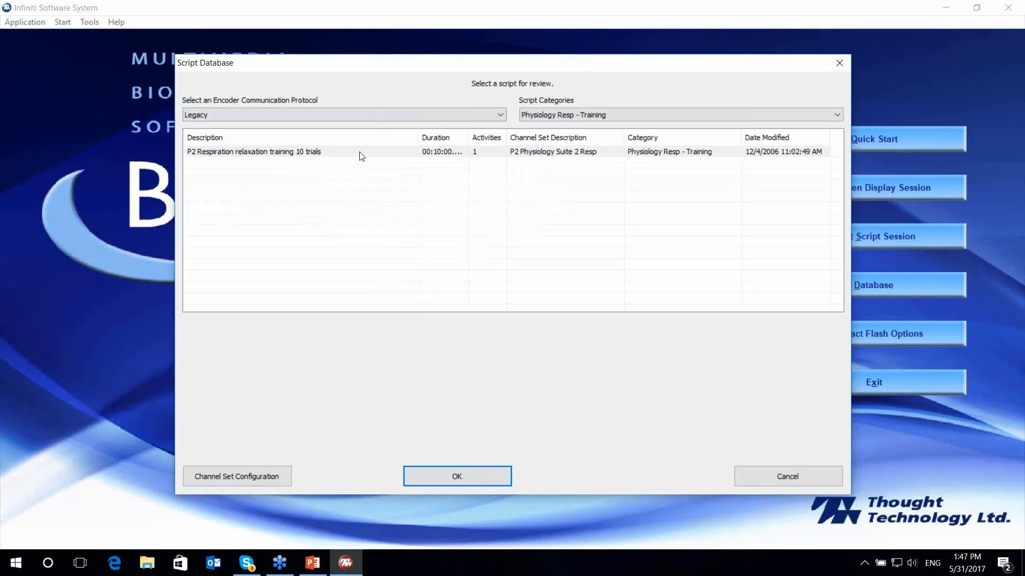
pyautogui.click(436, 470)
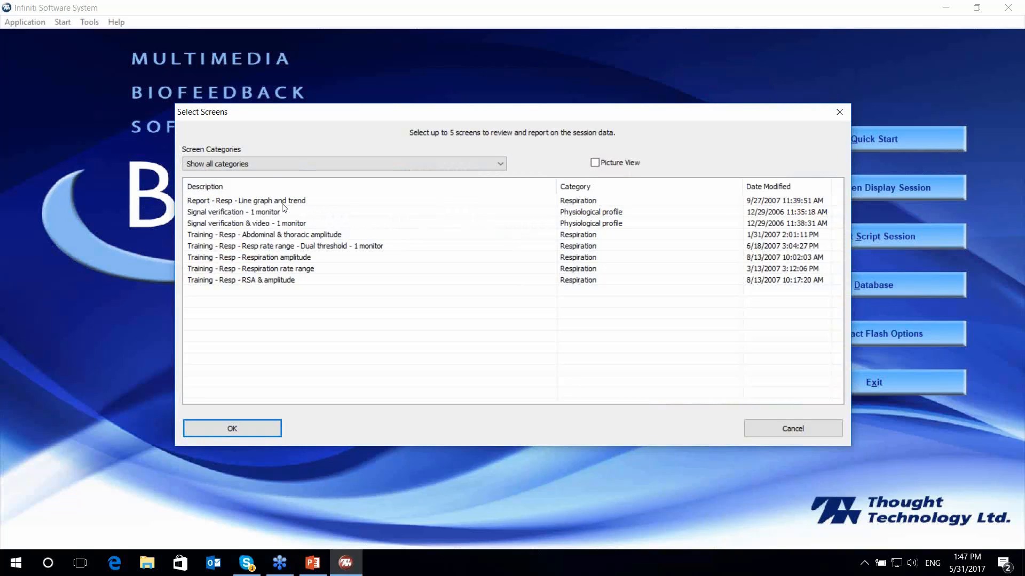
# Choose the screens Report - Resp - Line graph and trend and Signal verification - 1 monitor for reviewing the session data.
pyautogui.click(311, 206)
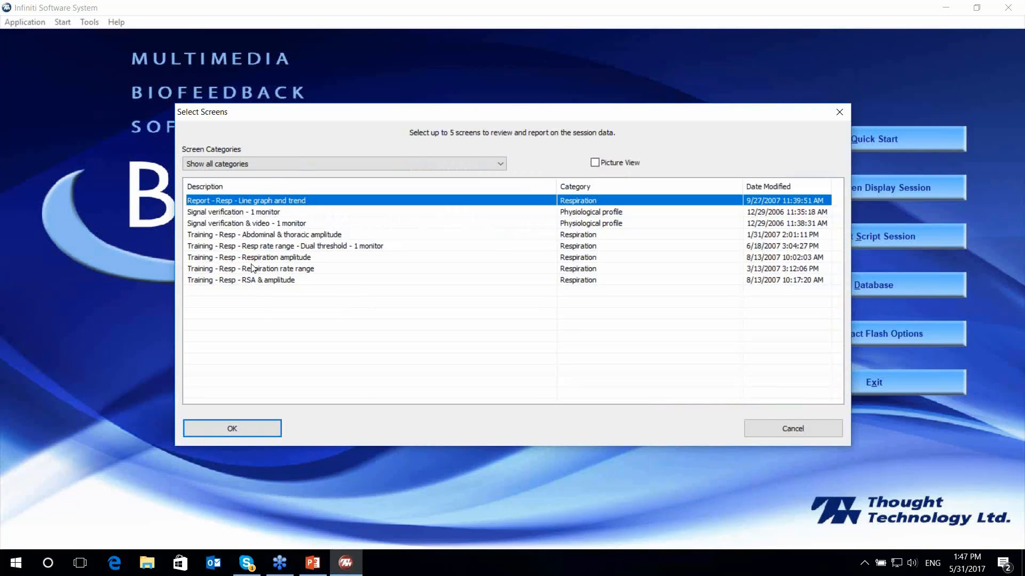
pyautogui.click(254, 213)
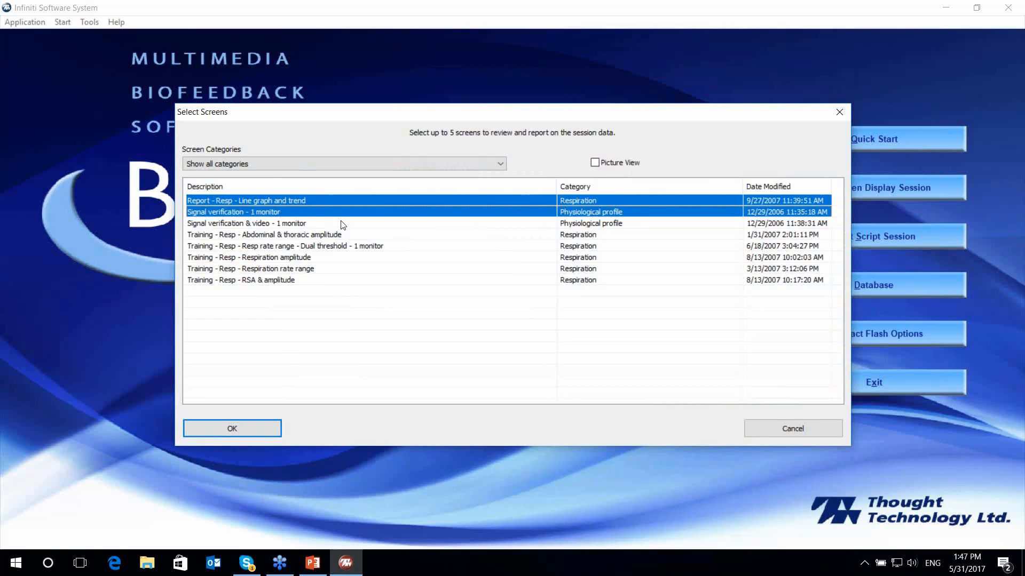
pyautogui.click(274, 427)
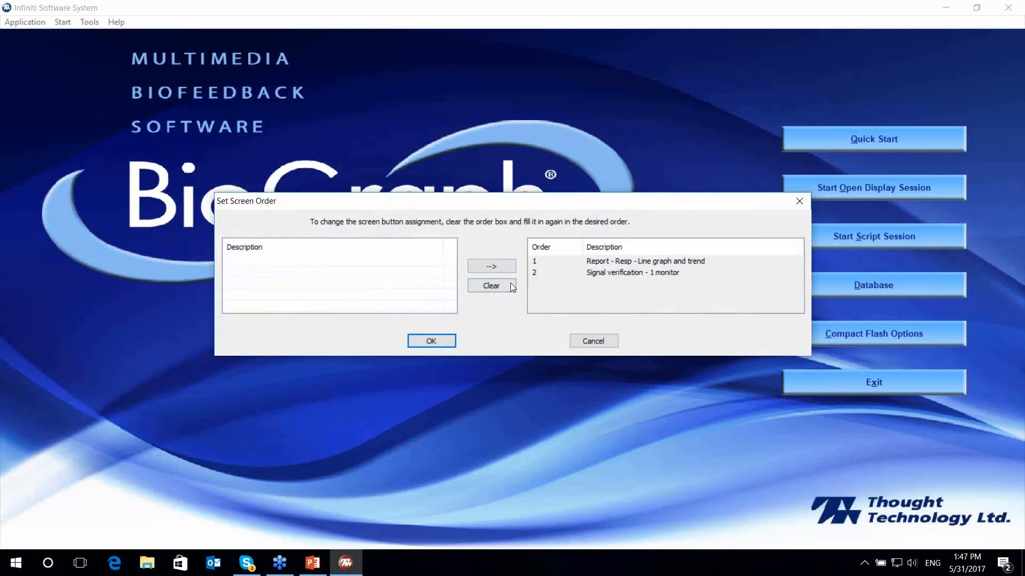
# Reorder the review screens so Signal verification - 1 monitor is first and Report - Resp - Line graph and trend is second.
pyautogui.click(487, 285)
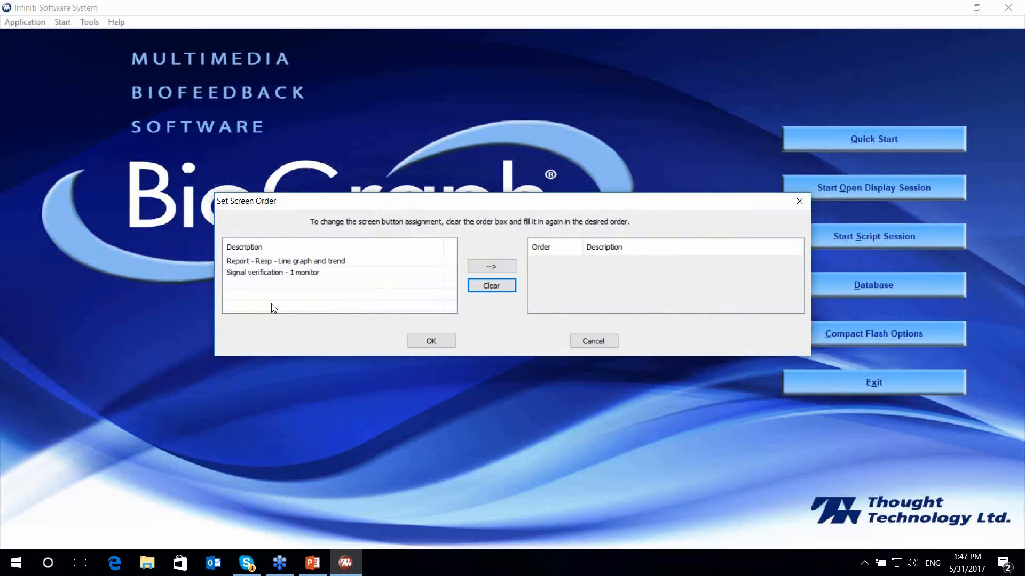
pyautogui.click(271, 273)
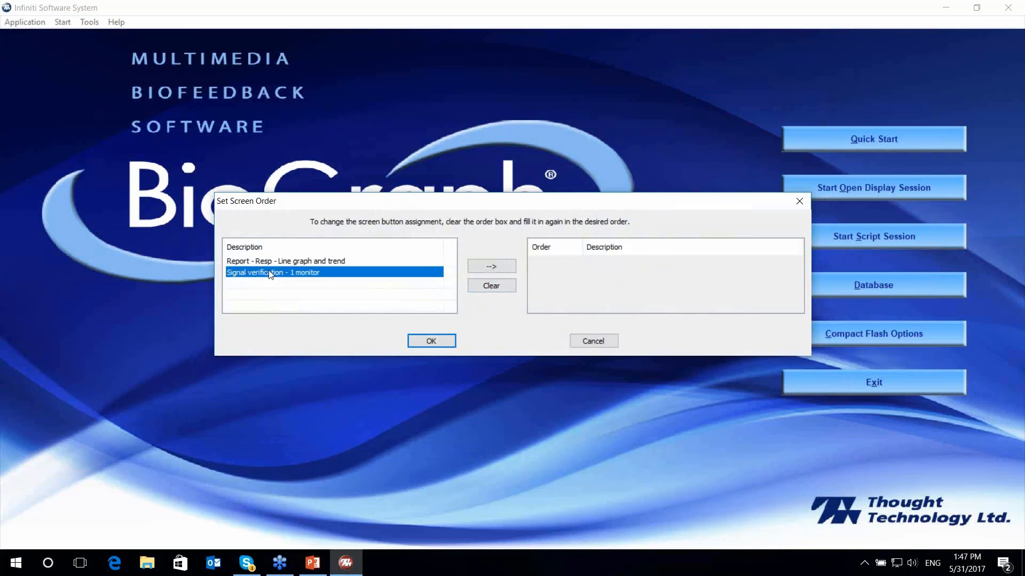
pyautogui.click(496, 265)
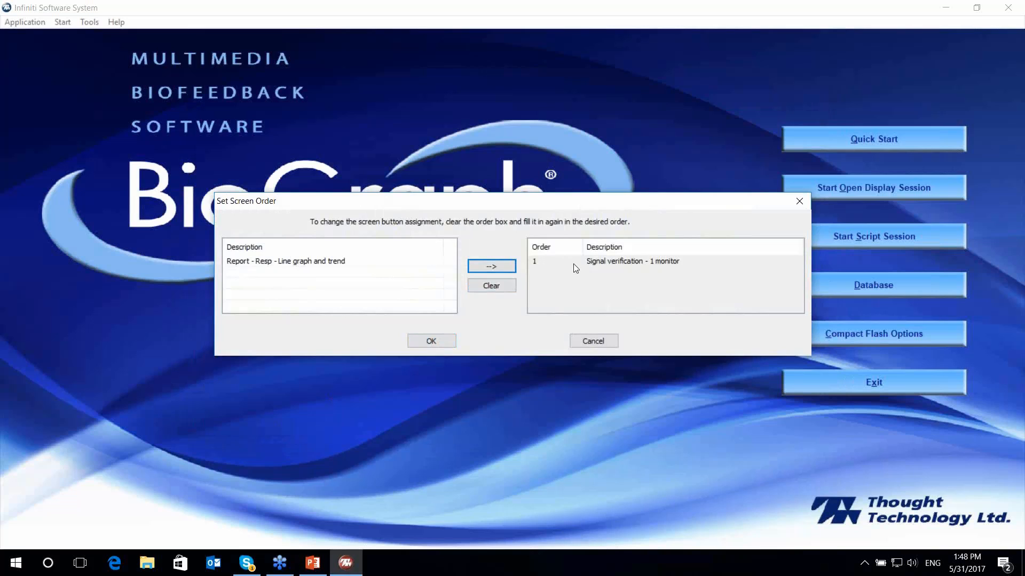
pyautogui.click(334, 261)
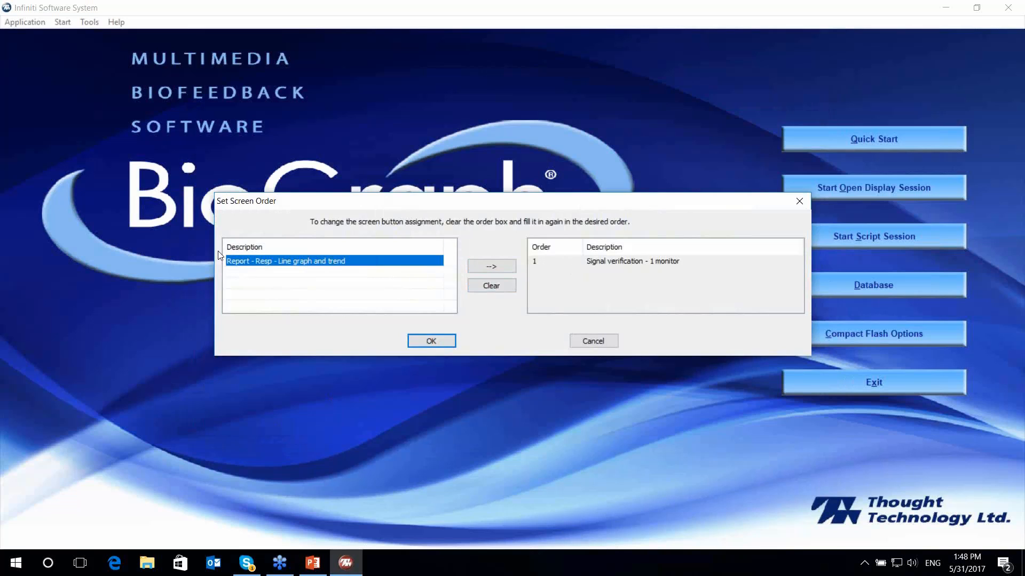
pyautogui.click(494, 265)
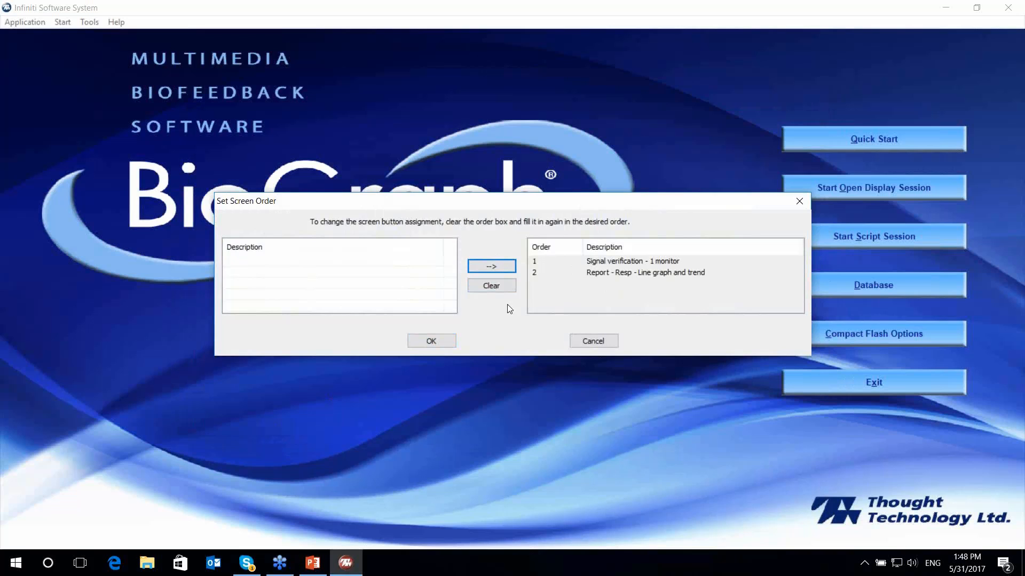
pyautogui.click(432, 340)
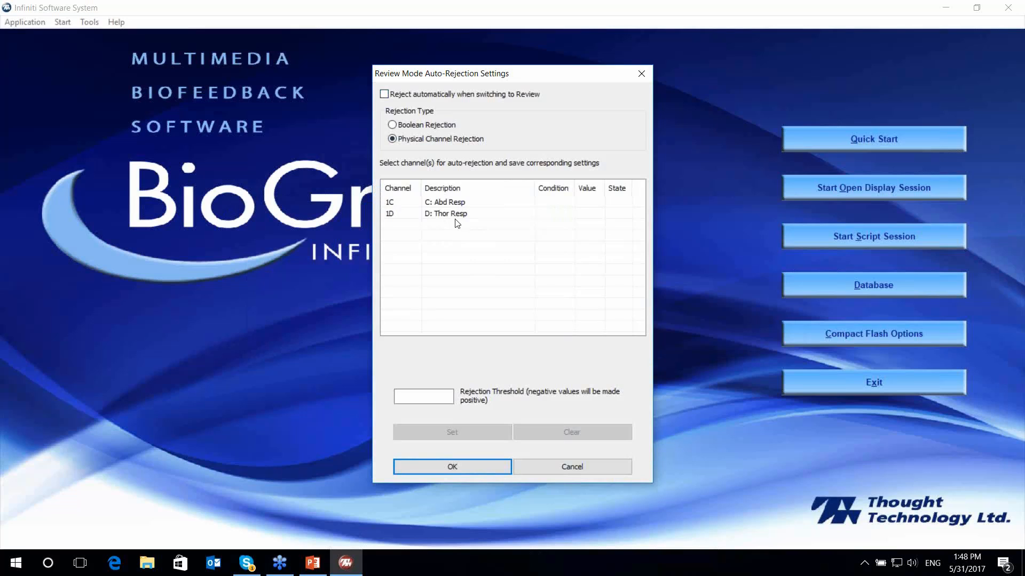
# Look over the Abd Resp and Thor Resp channels in the auto-rejection settings and continue without setting rejection for either.
pyautogui.click(459, 203)
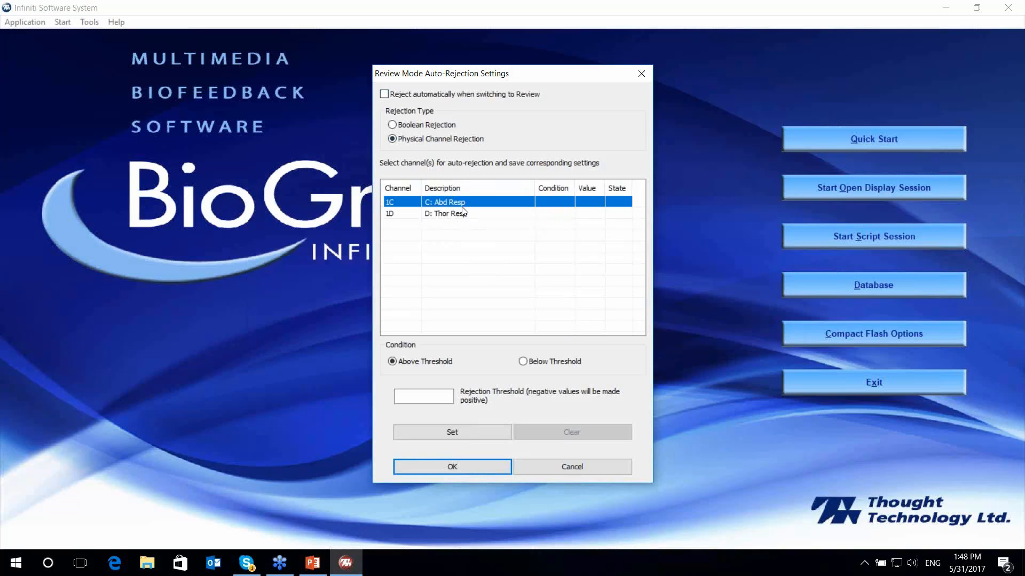
pyautogui.click(464, 215)
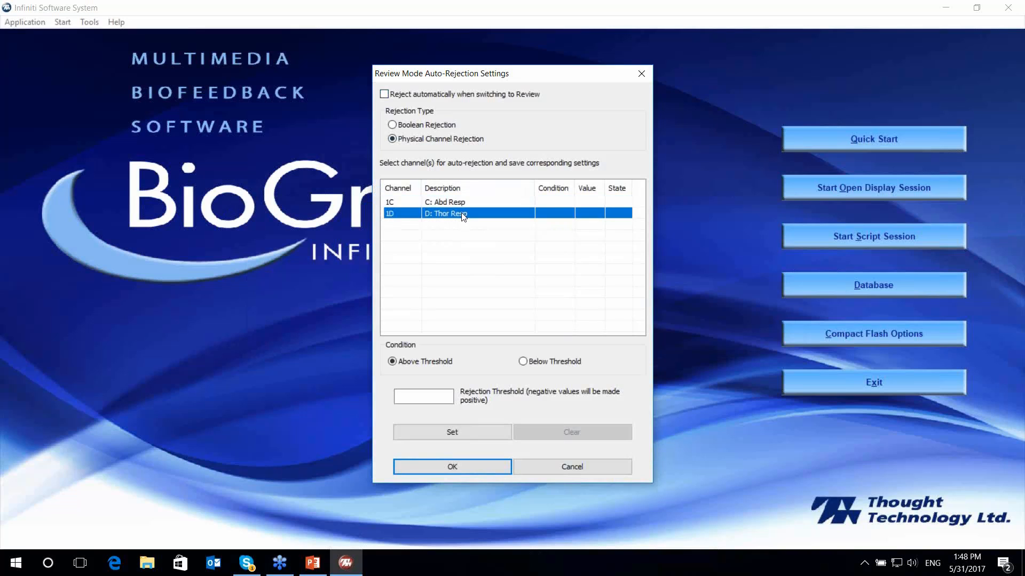
pyautogui.click(463, 204)
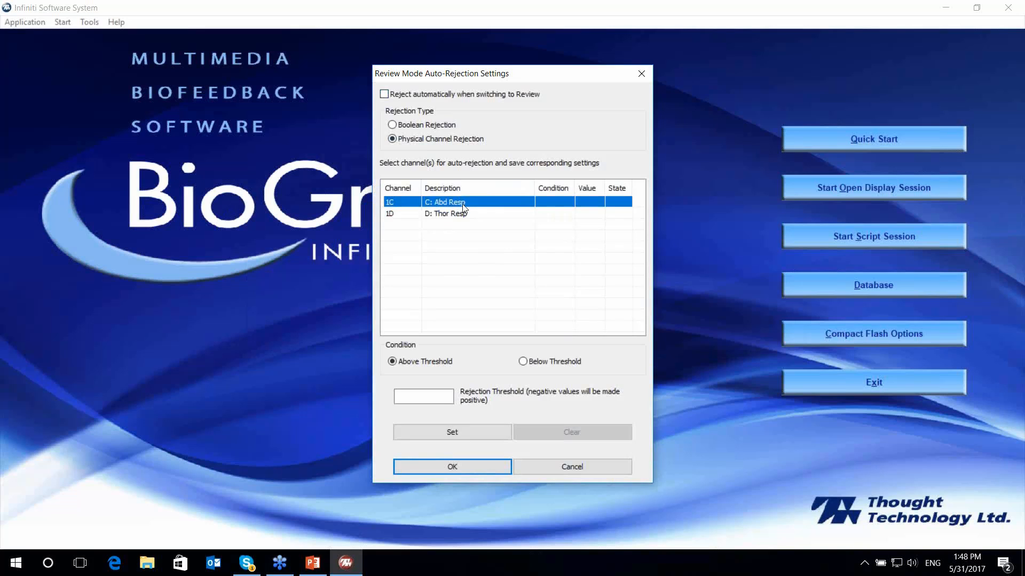
pyautogui.click(470, 215)
pyautogui.click(469, 204)
pyautogui.click(470, 214)
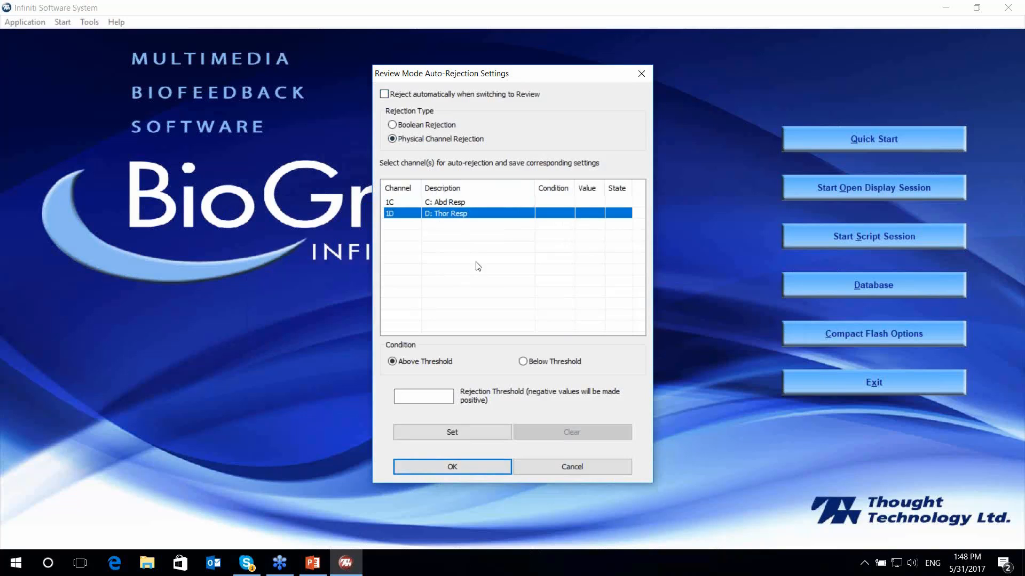
pyautogui.click(486, 468)
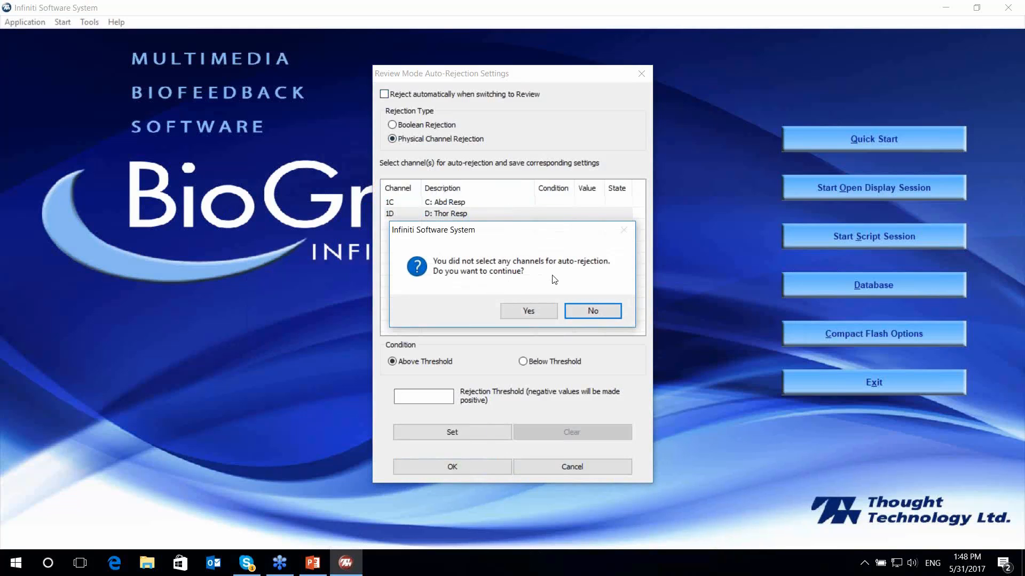
pyautogui.click(531, 315)
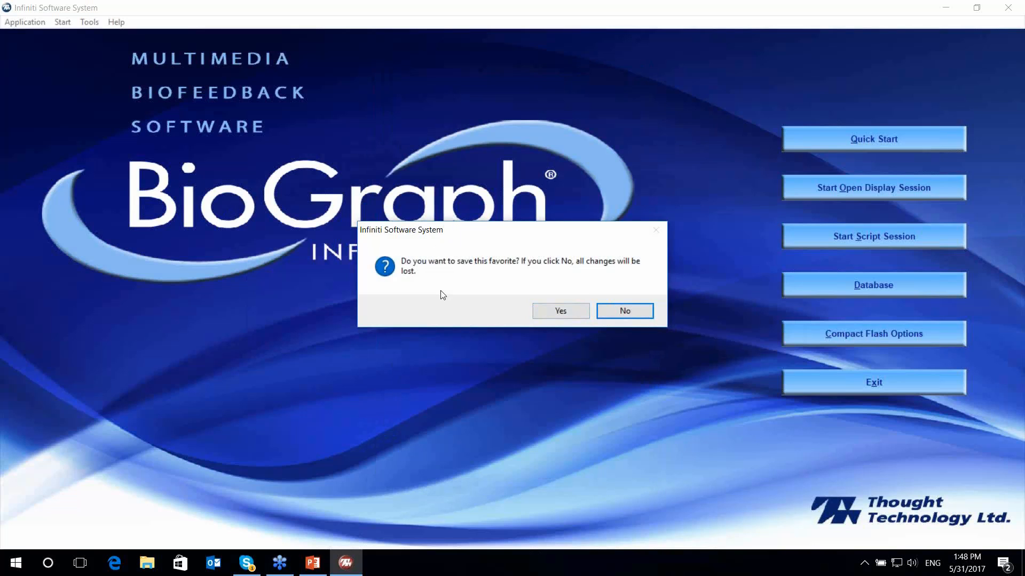
# Agree to save the favorite and describe it with the owner's first name followed by "Breath Training Favorite".
pyautogui.click(562, 311)
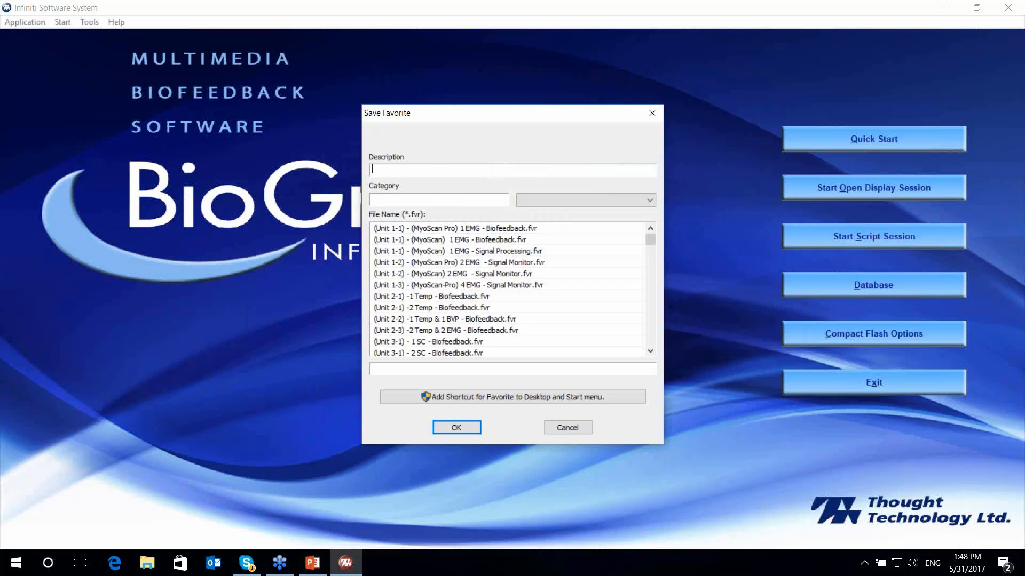
pyautogui.write("Jon's Breath training")
pyautogui.press('BackSpace')
pyautogui.press('BackSpace')
pyautogui.press('BackSpace')
pyautogui.press('BackSpace')
pyautogui.press('BackSpace')
pyautogui.press('BackSpace')
pyautogui.write('Training Favorite')
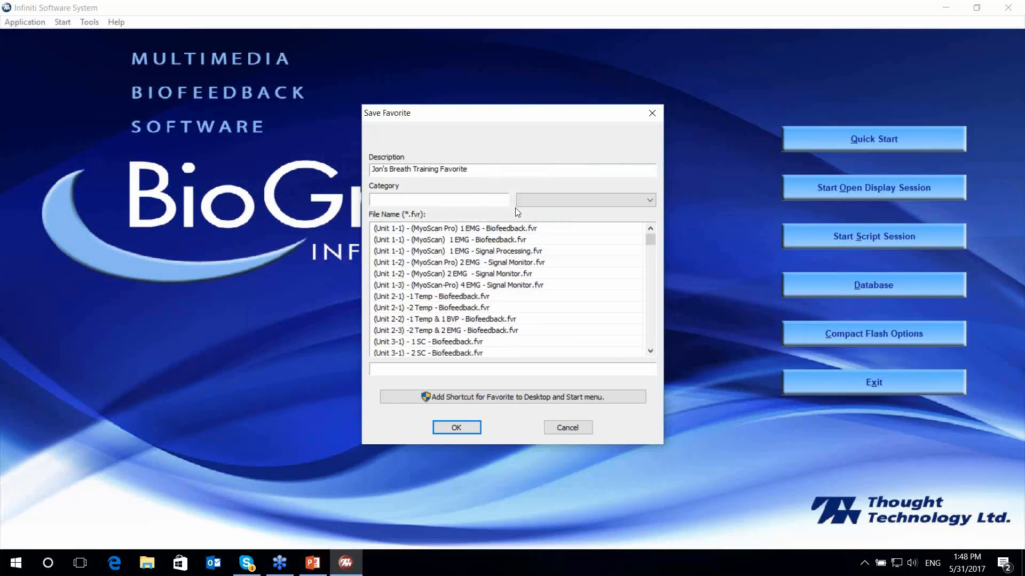
# Assign the breath training favorite to the owner's existing personal favorites category.
pyautogui.click(555, 200)
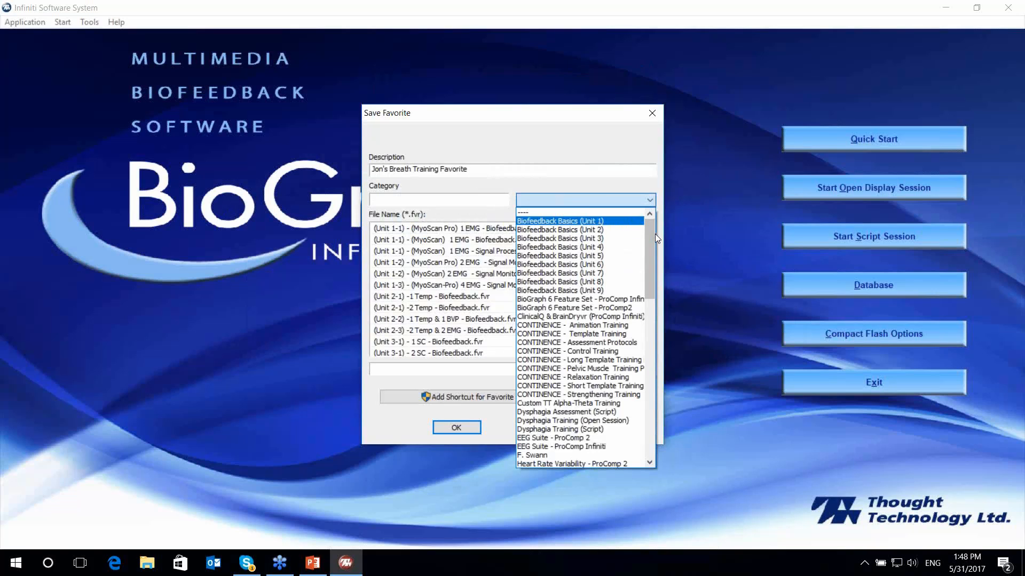
pyautogui.moveTo(652, 261); pyautogui.dragTo(652, 293)
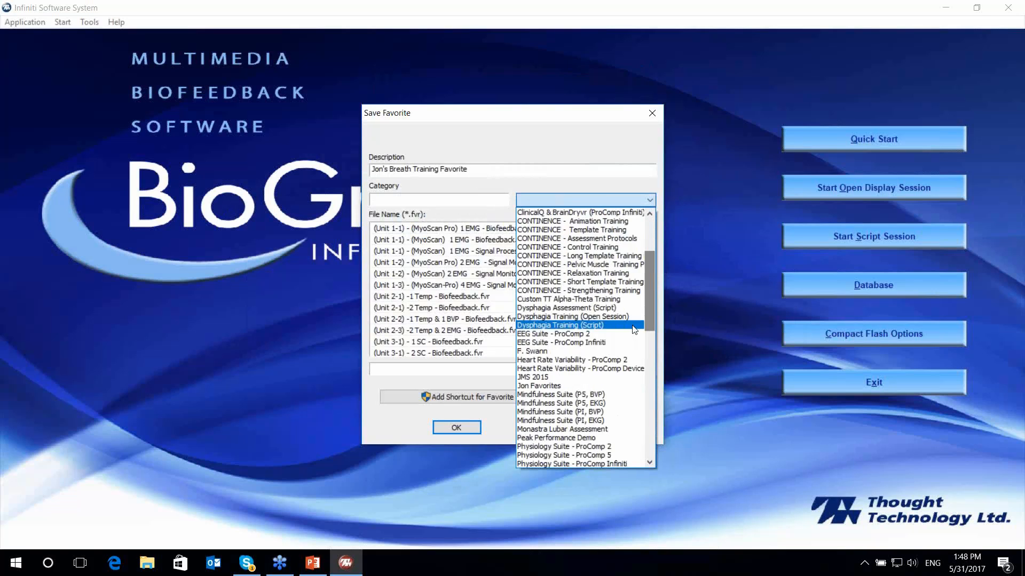
pyautogui.click(601, 389)
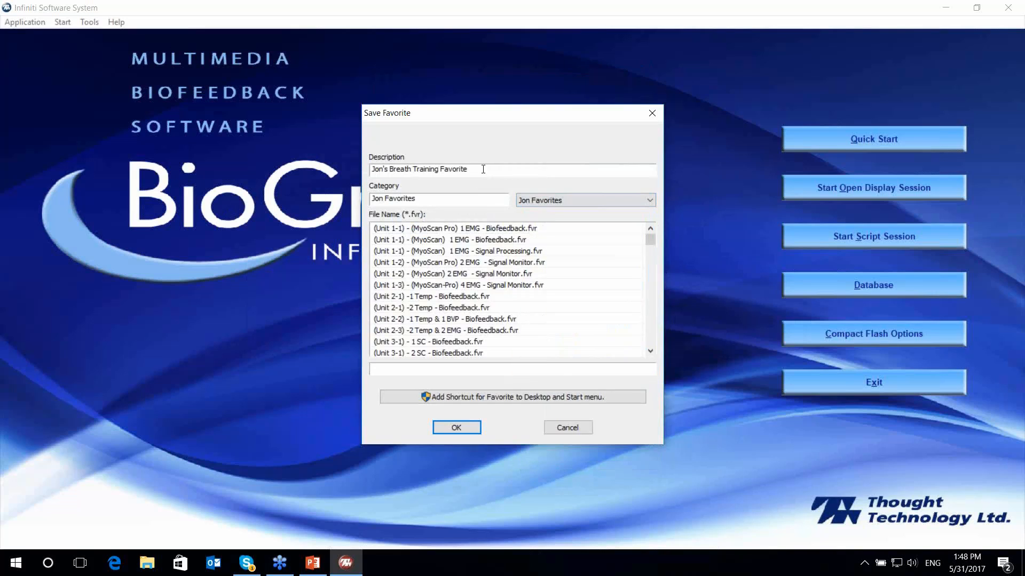
# Reuse the description as the file name, save the favorite without adding a shortcut, and close the Favorites Editor.
pyautogui.moveTo(483, 169); pyautogui.dragTo(344, 171)
pyautogui.hotkey('ctrl', 'c')
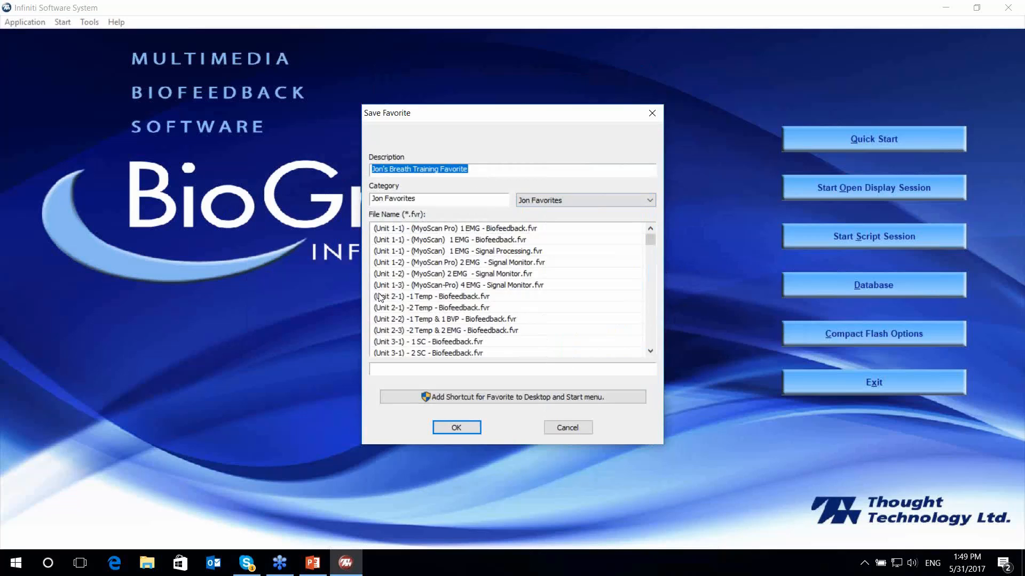
pyautogui.click(412, 372)
pyautogui.hotkey('ctrl', 'v')
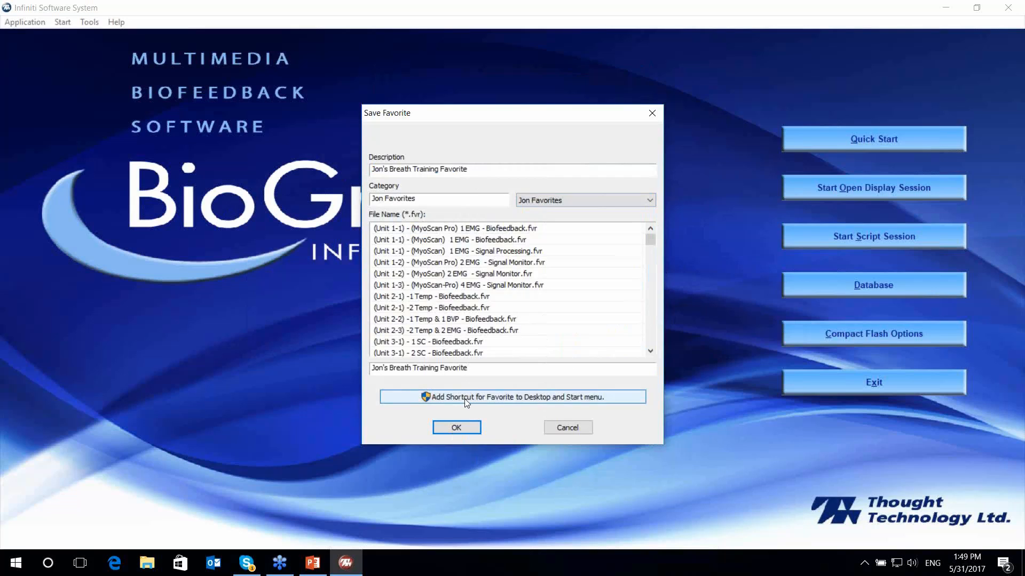
pyautogui.click(464, 431)
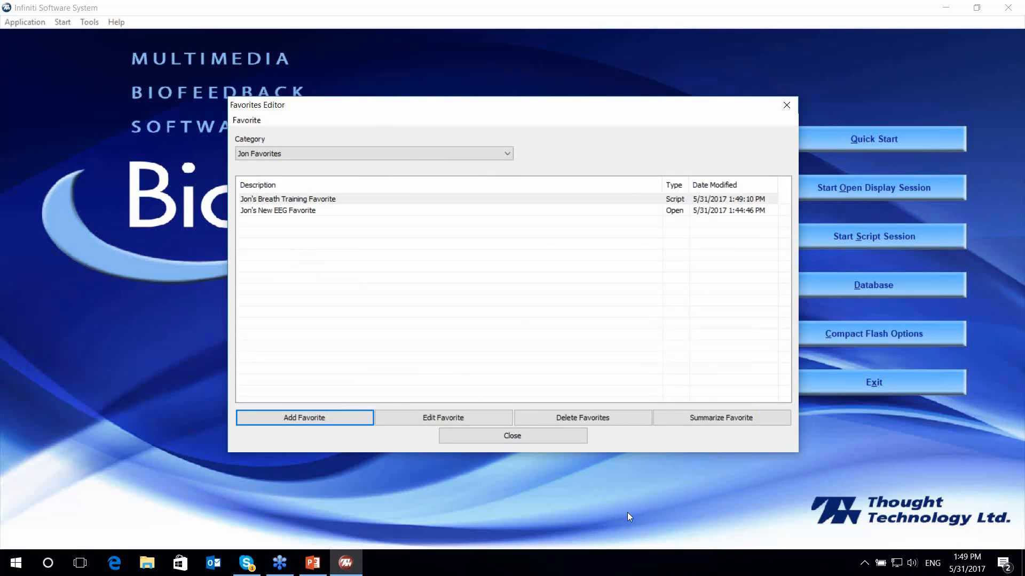
pyautogui.click(571, 436)
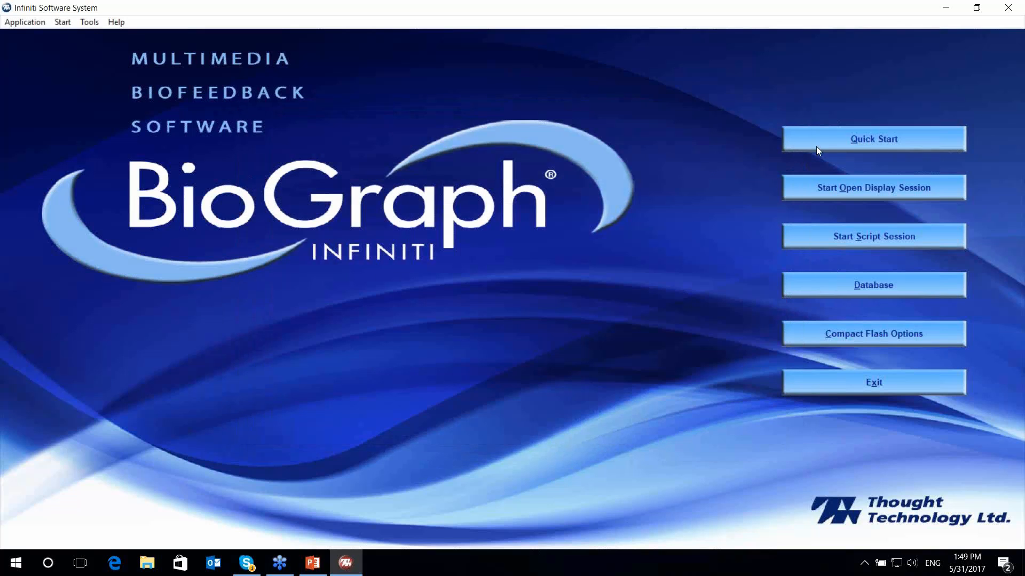
# Check for the breath training favorite under the personal favorites category in Quick Start, without starting a session.
pyautogui.click(818, 145)
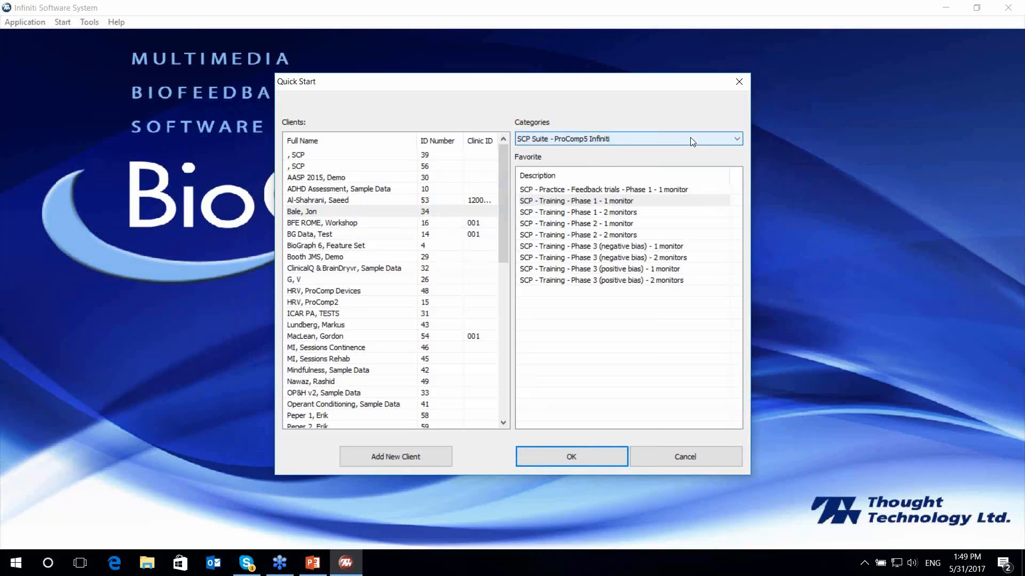
pyautogui.click(692, 140)
pyautogui.scroll(8, 696, 198)
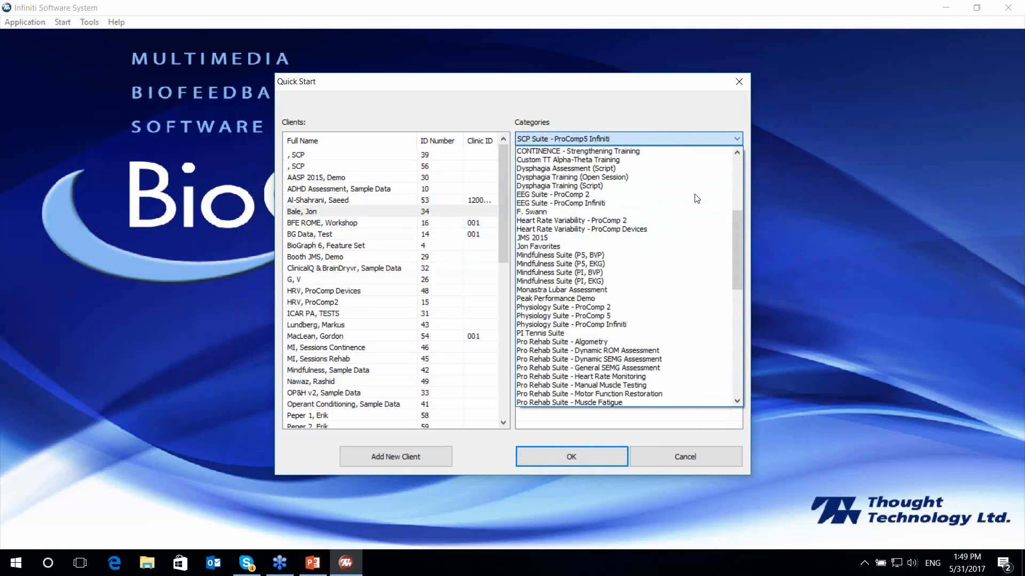
pyautogui.scroll(1, 696, 199)
pyautogui.click(652, 269)
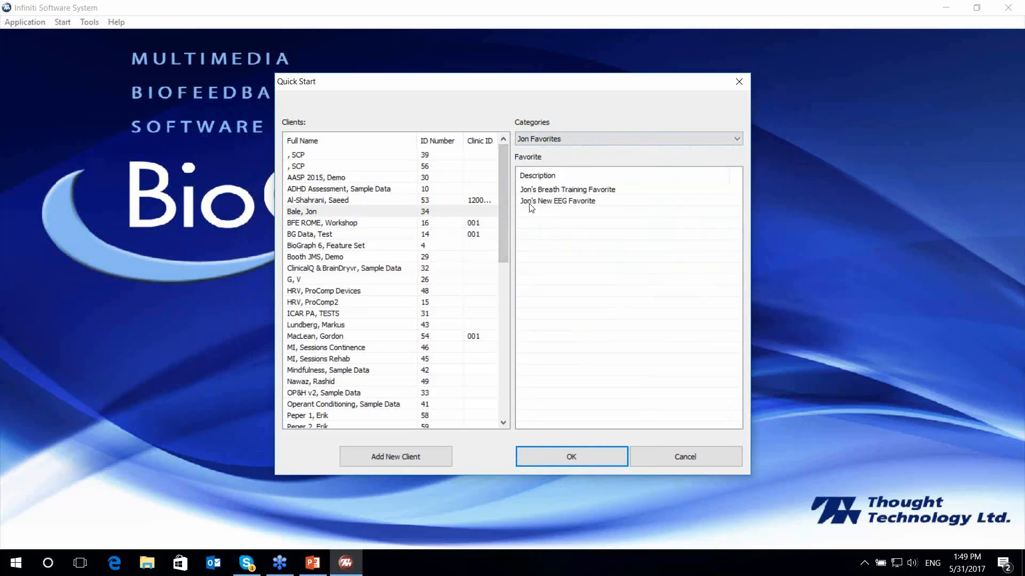
pyautogui.click(599, 206)
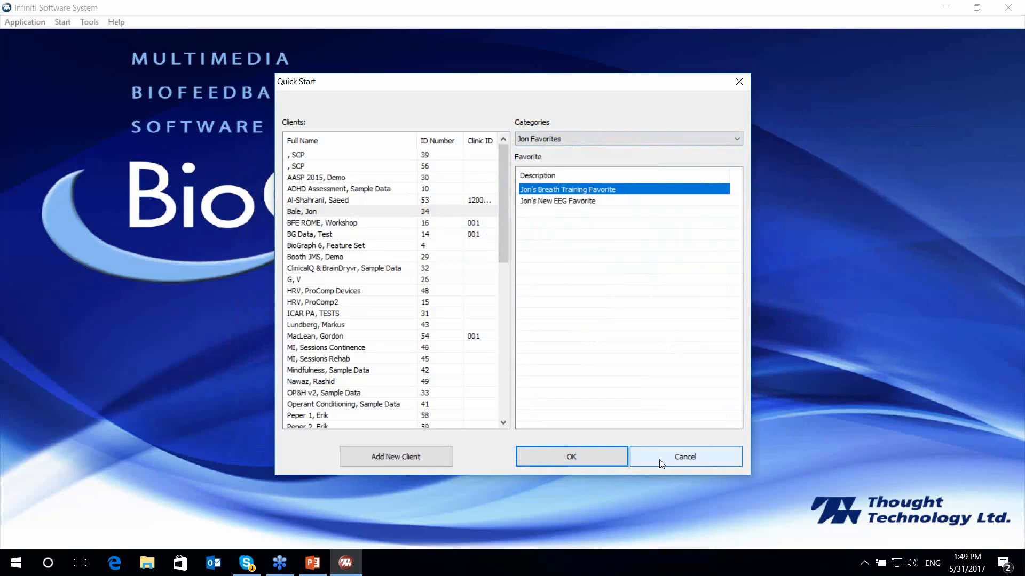
pyautogui.click(677, 458)
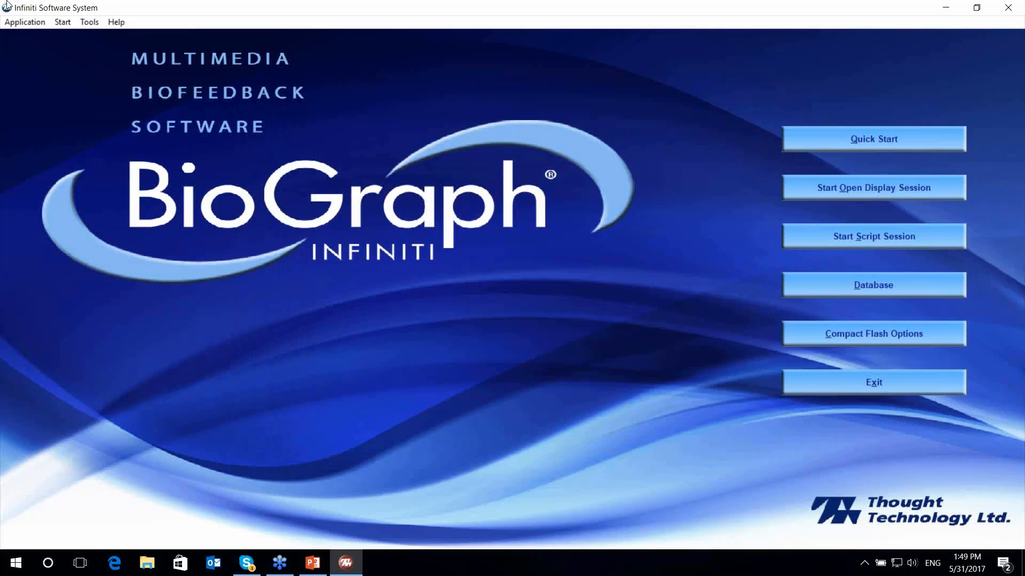
# Examine the favorites of all categories in the Favorites Editor, including an Alpha Theta Training Script (28 min) entry, without editing any.
pyautogui.click(92, 24)
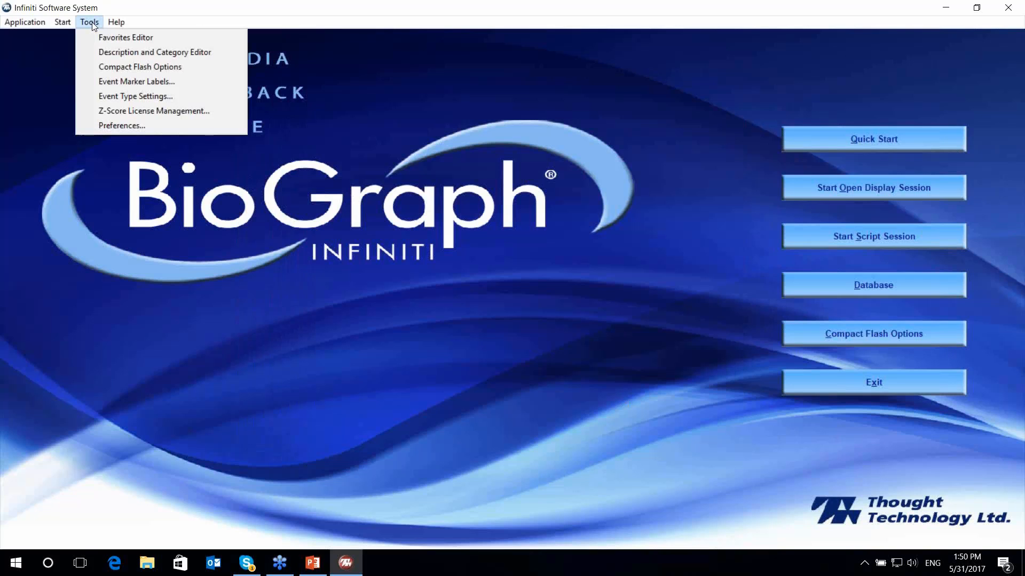
pyautogui.click(167, 40)
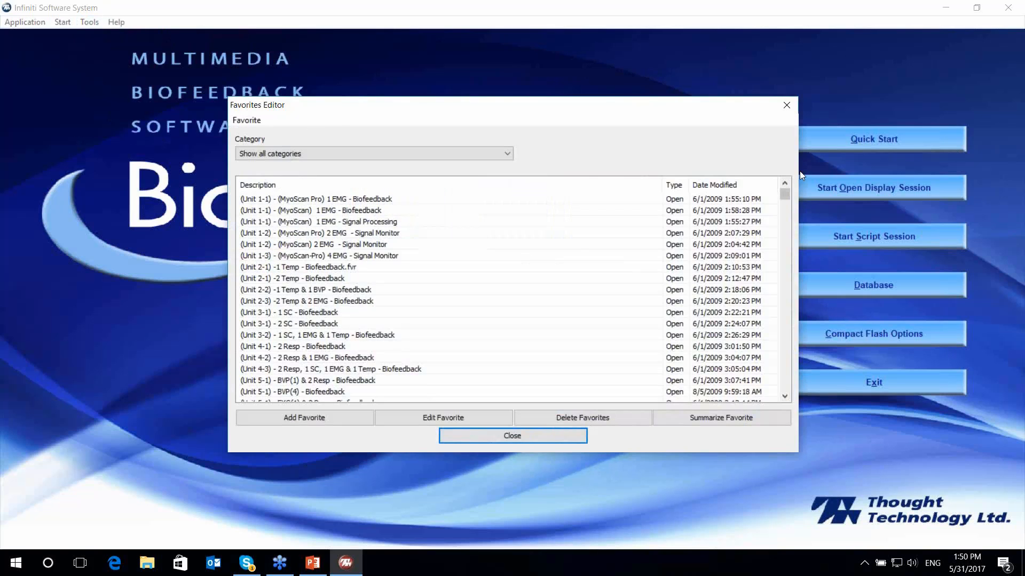
pyautogui.moveTo(784, 199); pyautogui.dragTo(781, 233)
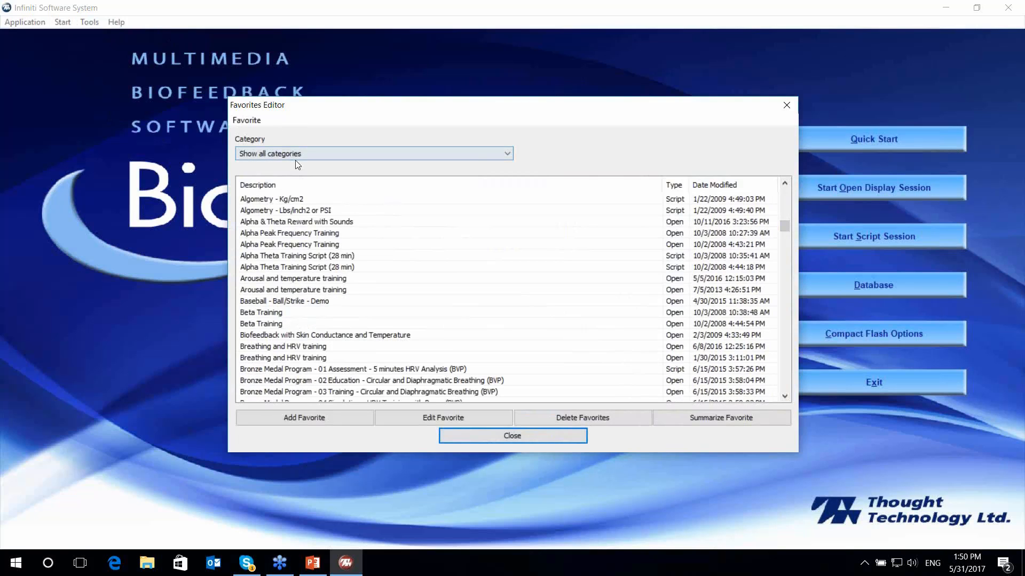
pyautogui.click(337, 266)
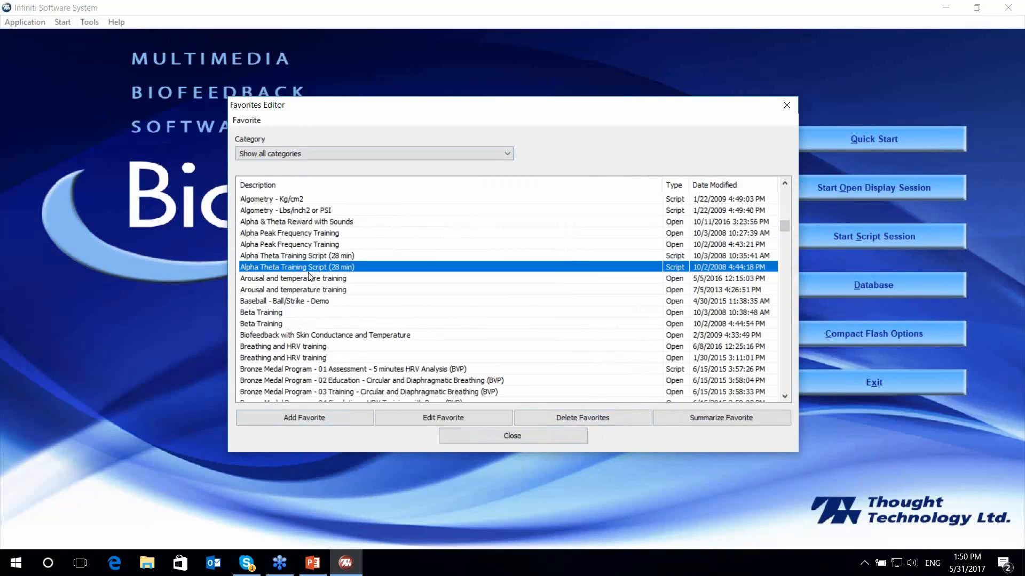
pyautogui.click(512, 437)
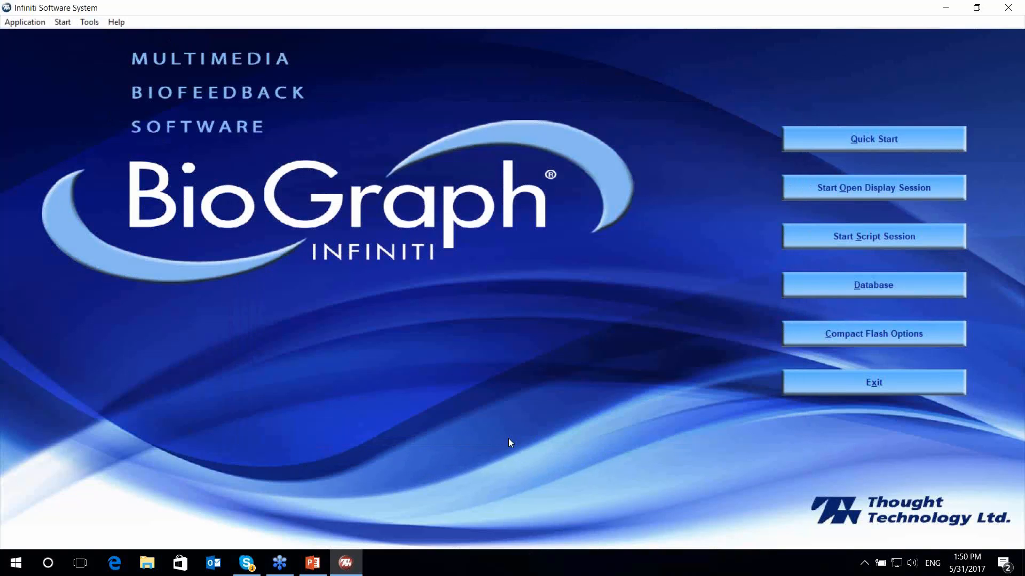